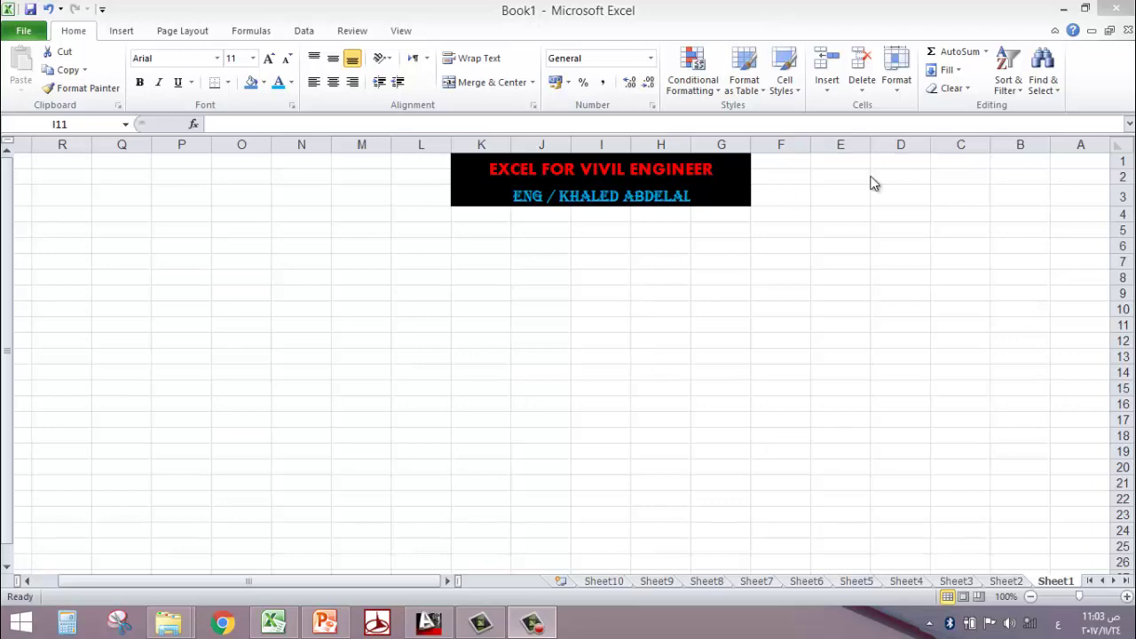
Open the A.xlsx workbook from the desktop and go to the النجارين sheet using its link on the main sheet.
click(1064, 8)
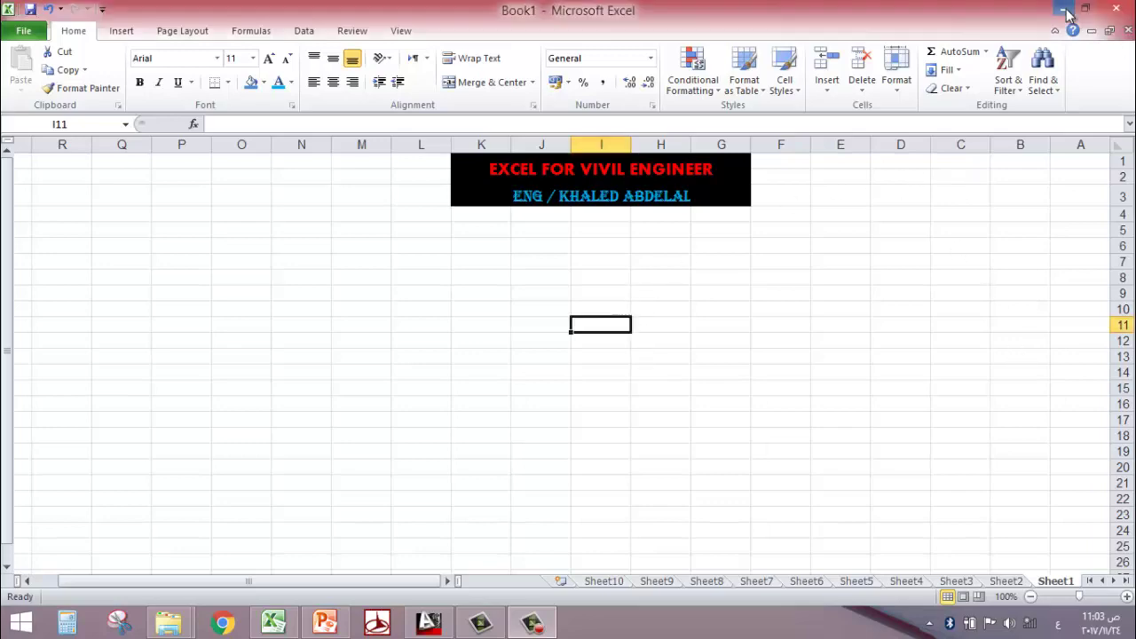
double_click(1047, 390)
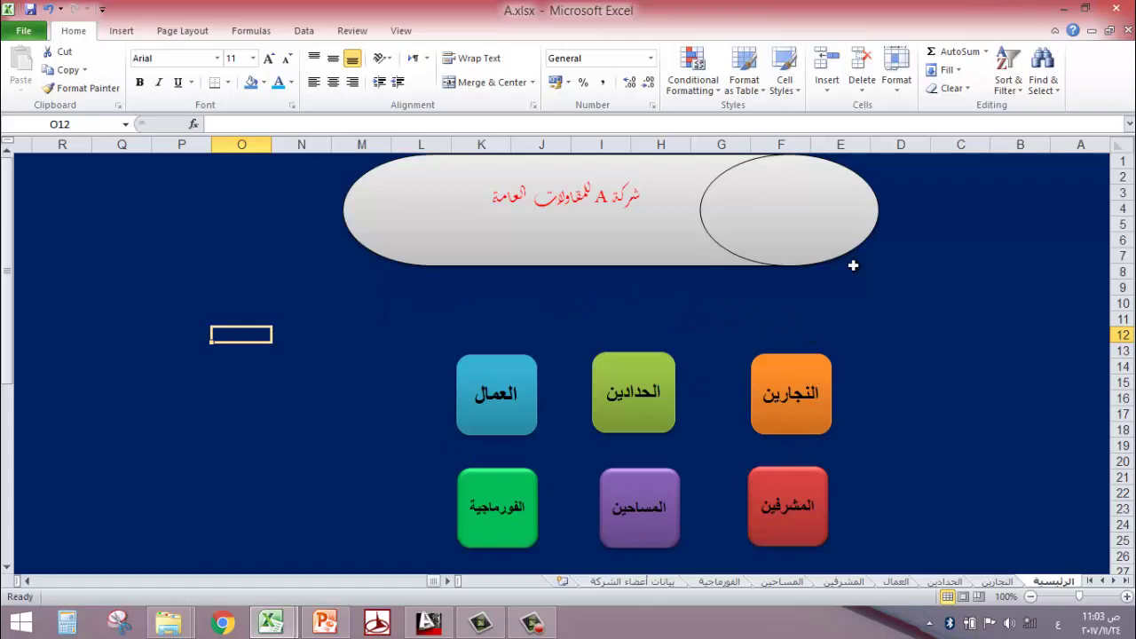
scroll(851, 262, down, 1)
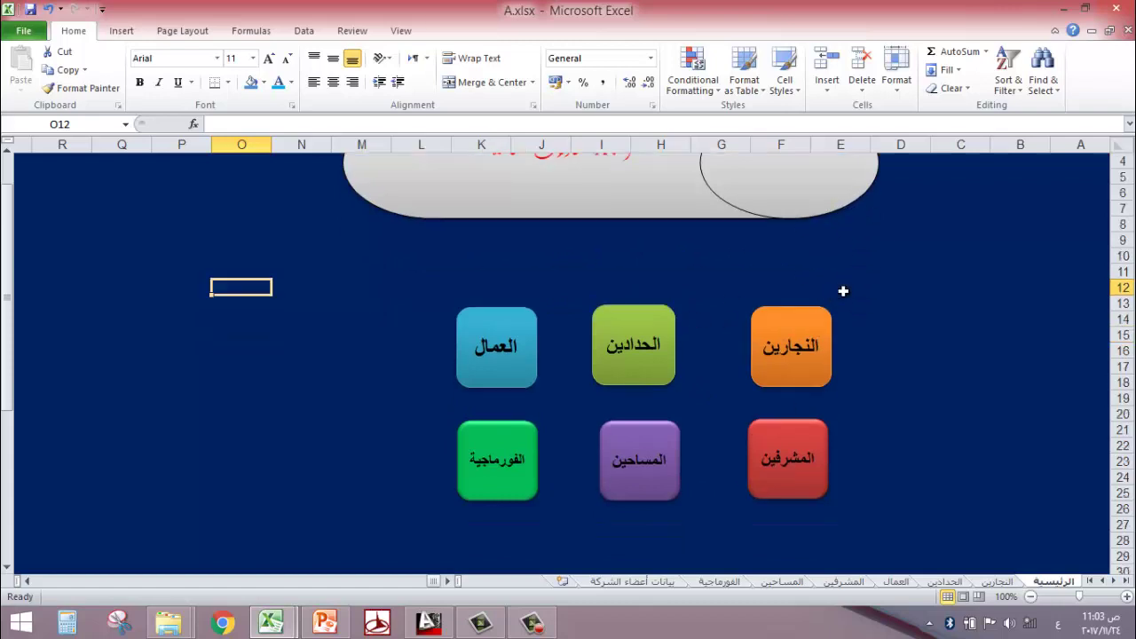
click(786, 346)
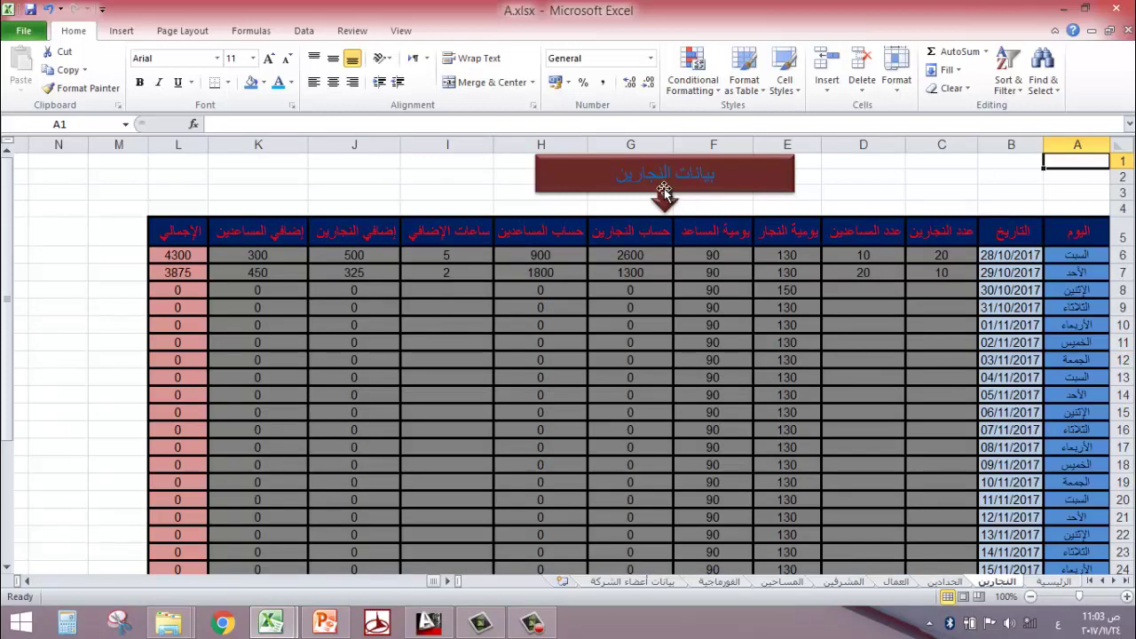
View the المساحين sheet through its link on the main sheet, and go back to the النجارين sheet the same way.
click(1049, 583)
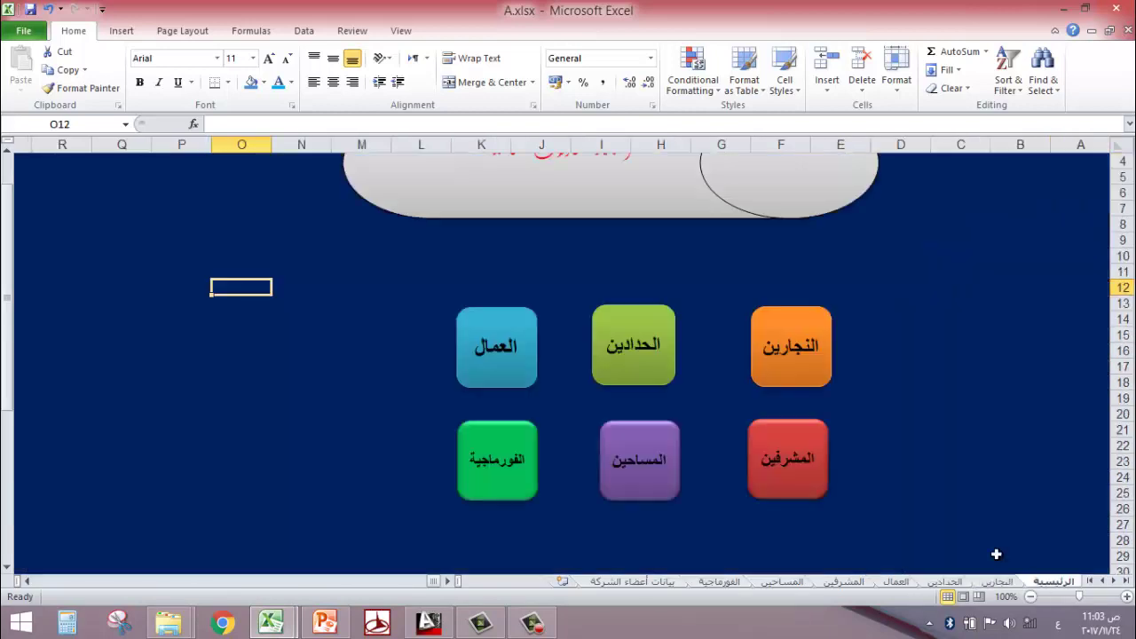
click(647, 469)
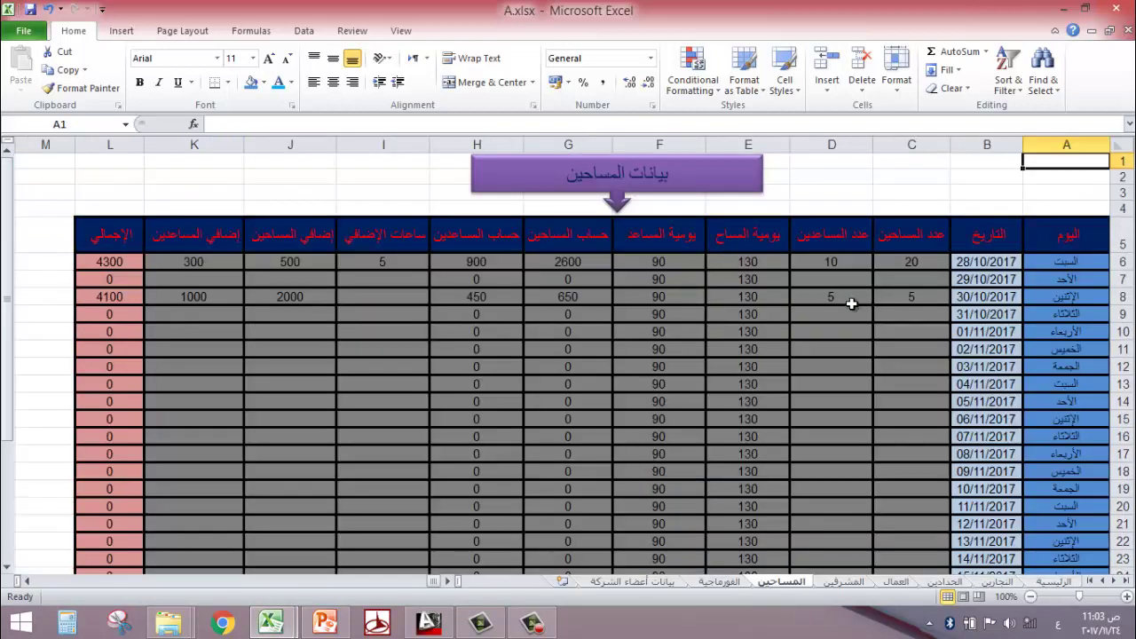
click(1053, 582)
click(793, 348)
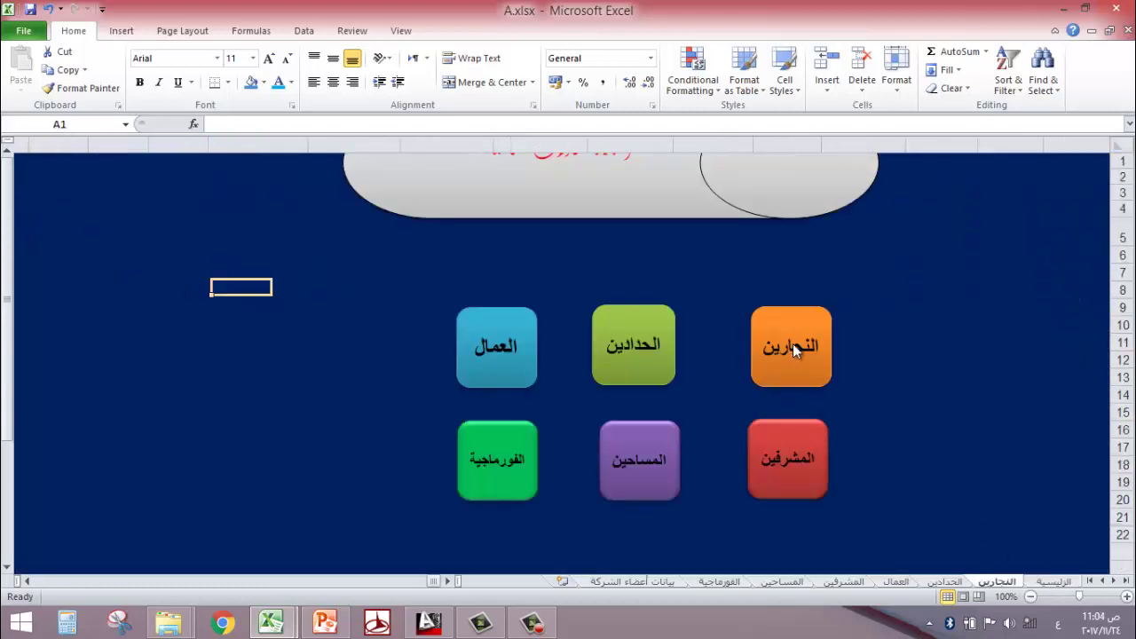
Enter 10 as the number of carpenters (عدد النجارين) for 31/10/2017 in cell C9.
click(944, 307)
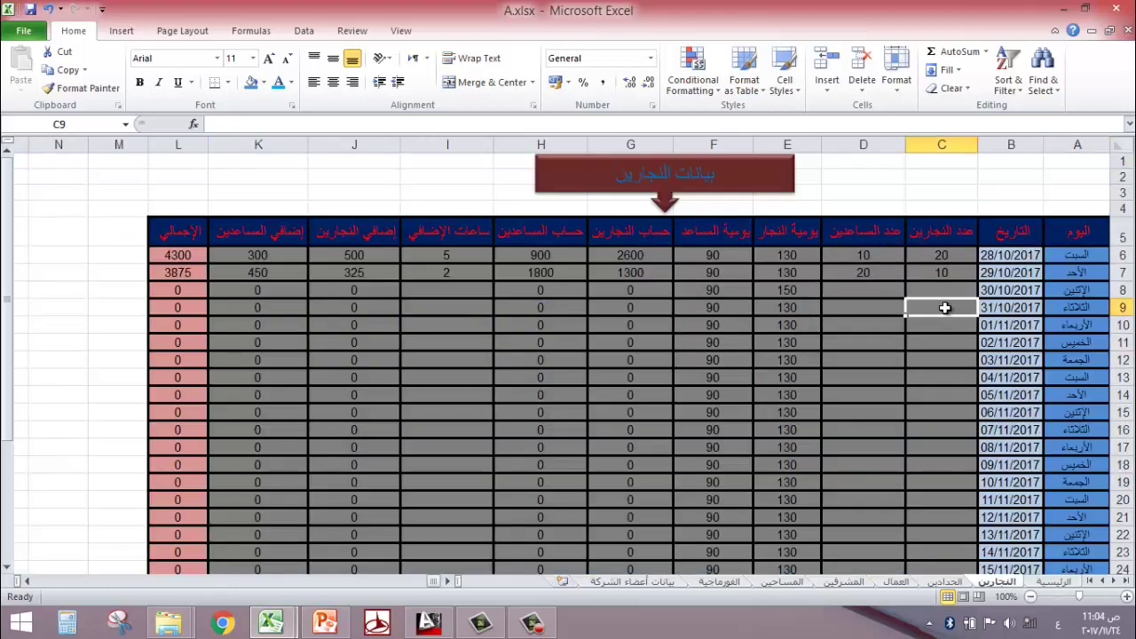
click(780, 308)
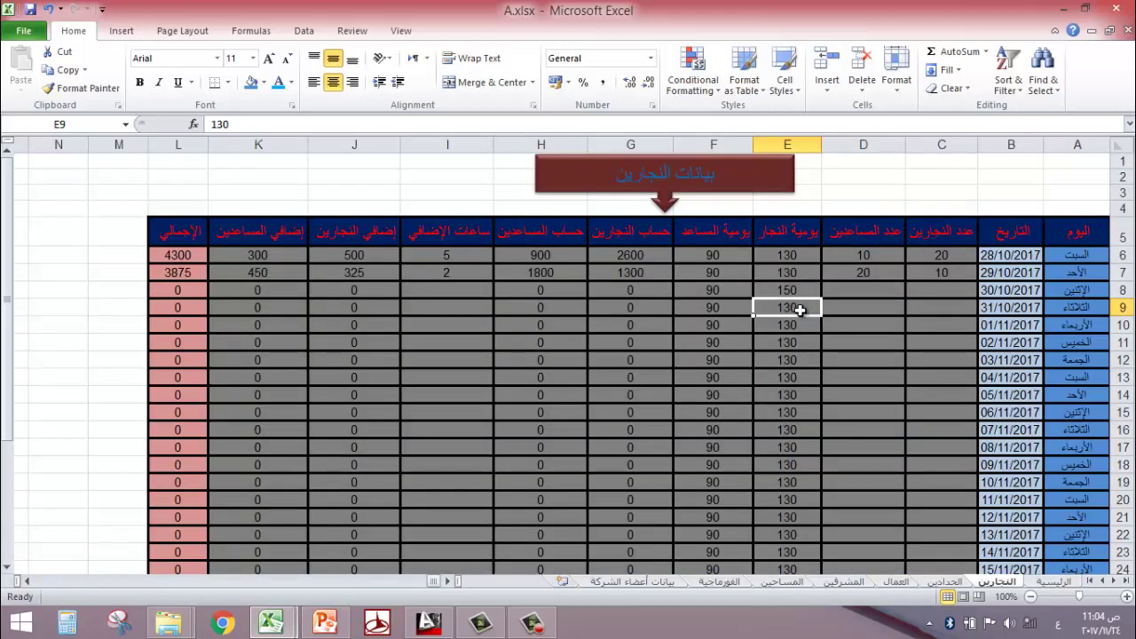
click(708, 308)
click(925, 311)
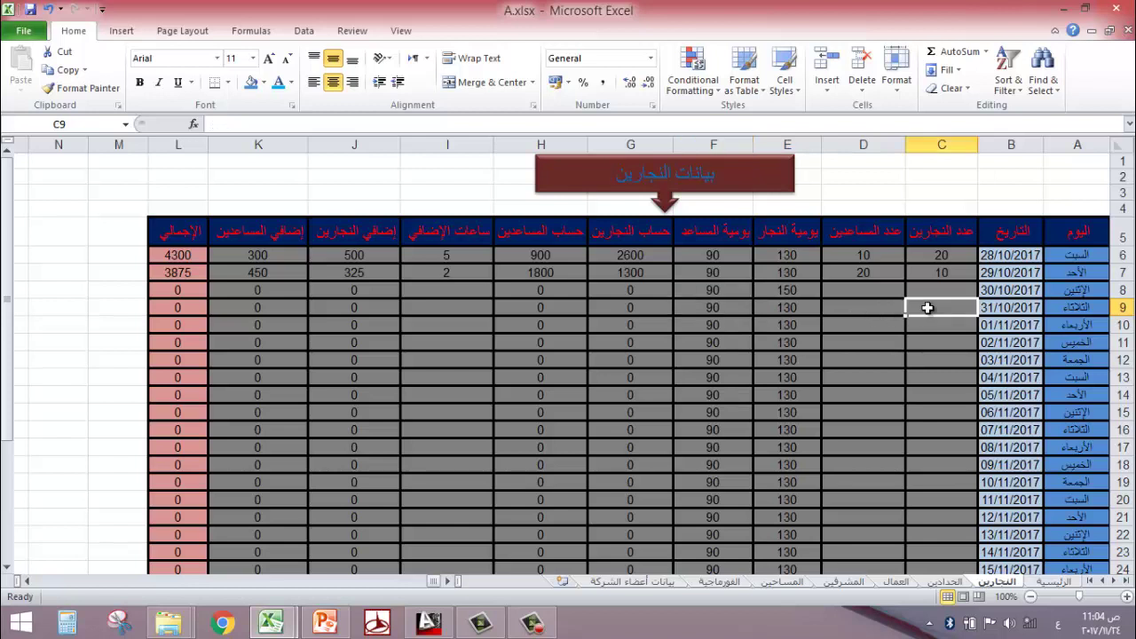
text(10)
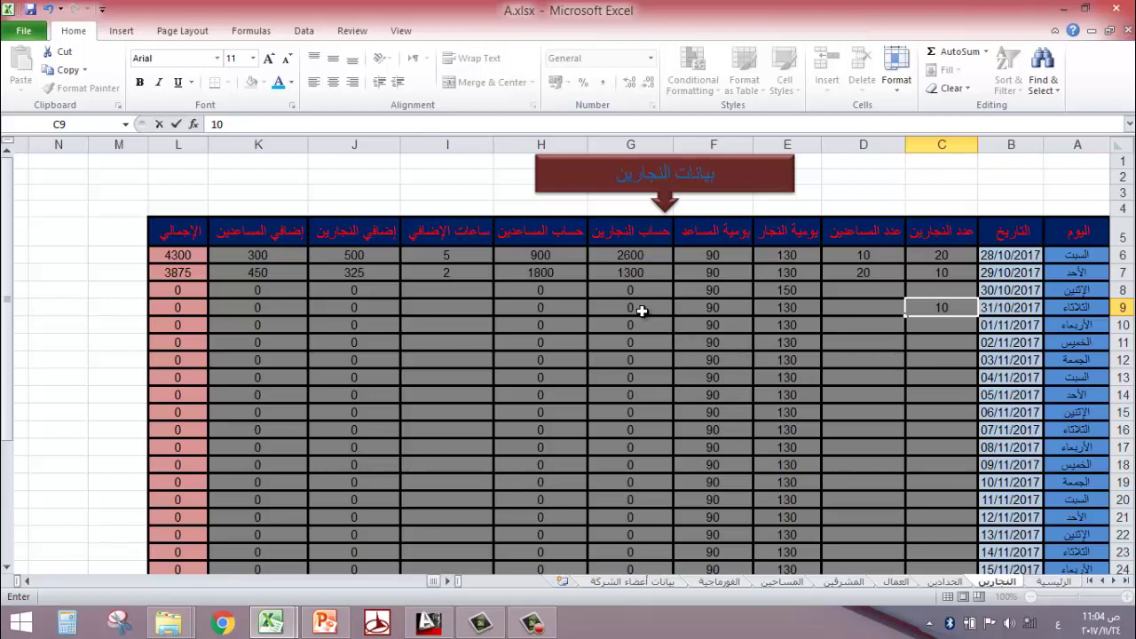
key(Return)
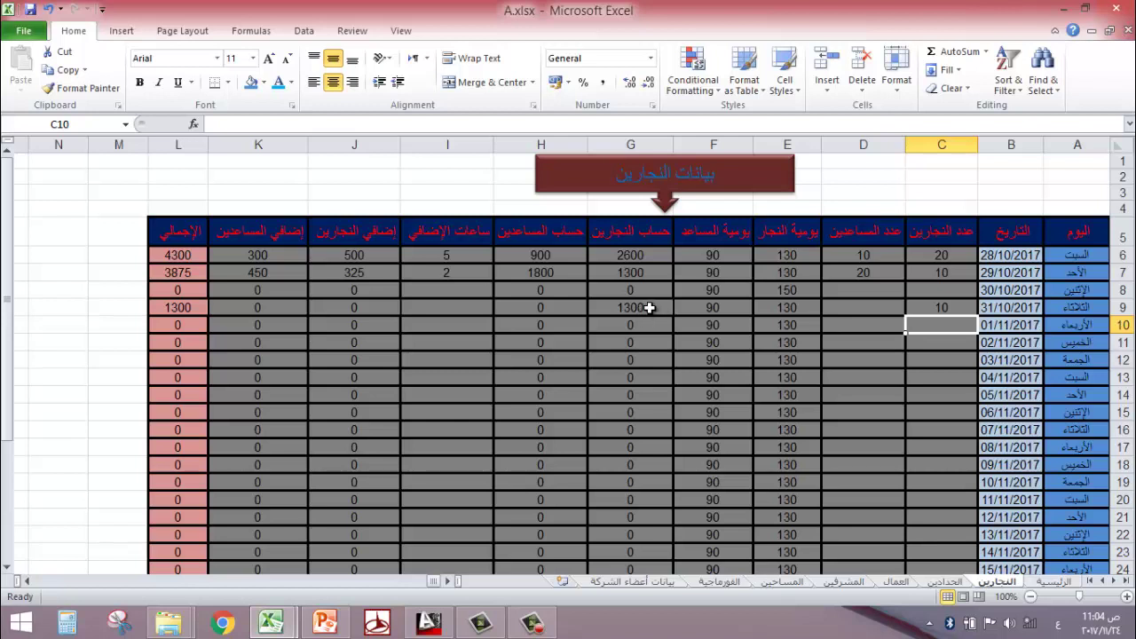
Enter 5 assistants (عدد المساعدين) and 3 overtime hours (ساعات الإضافي) in the 31/10/2017 row.
click(868, 308)
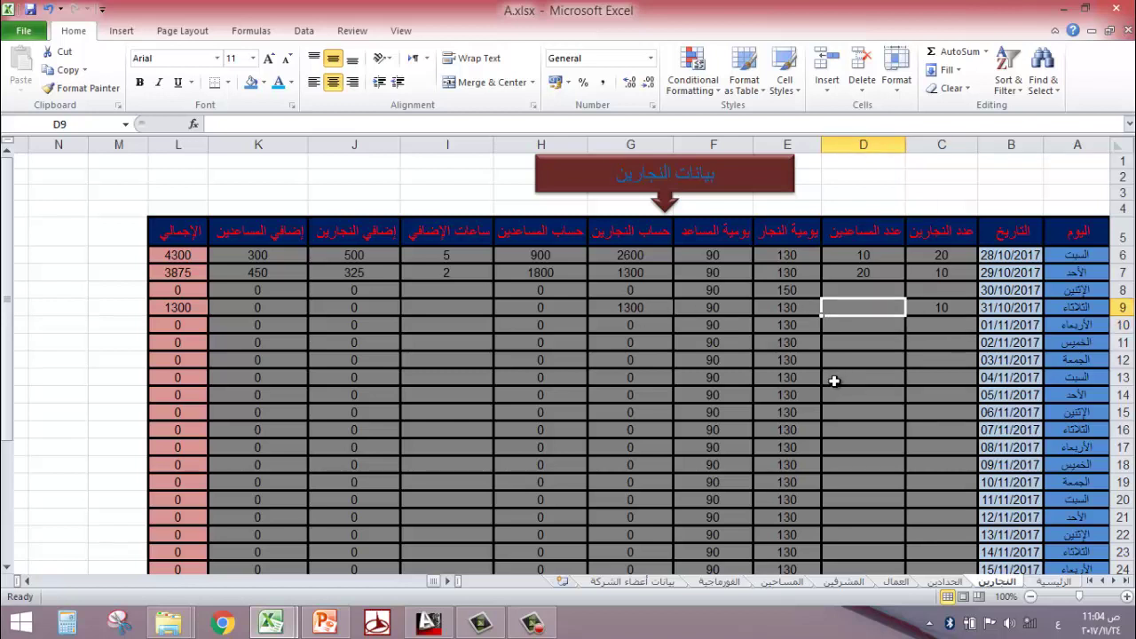
text(5)
click(468, 310)
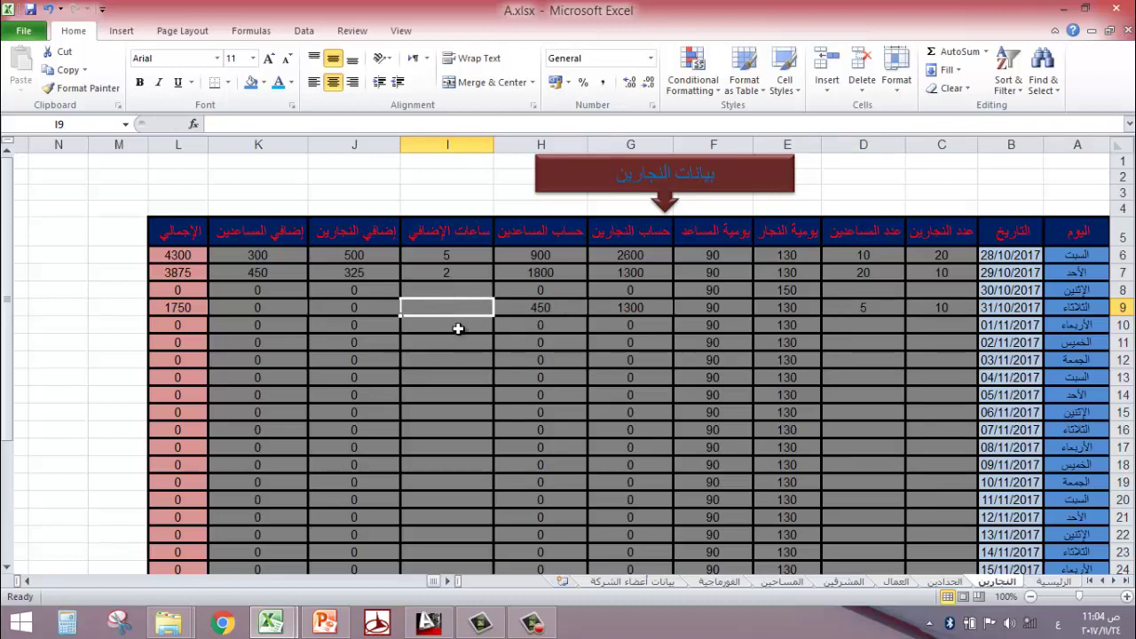
text(3)
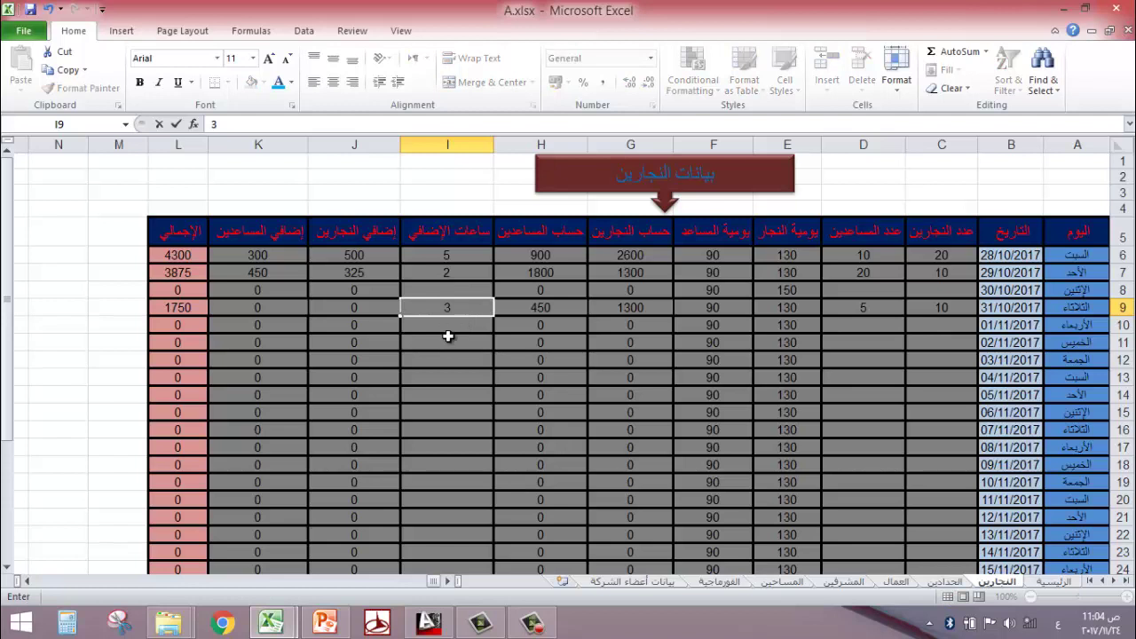
click(450, 342)
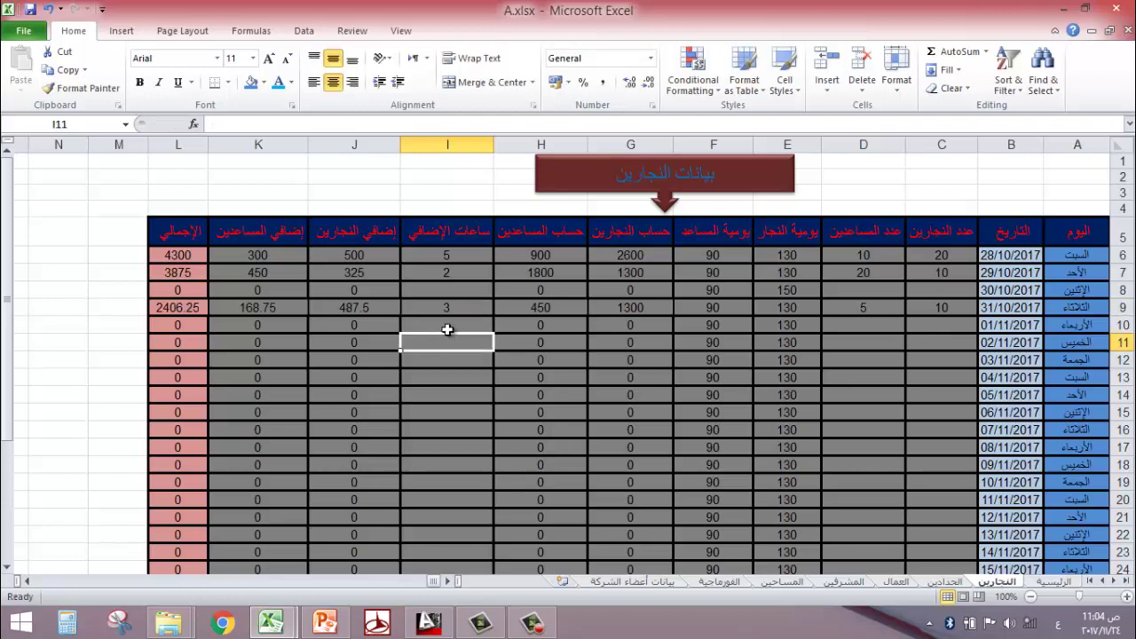
Check the overtime and total formulas in the 31/10/2017 row, and set its overtime hours to 5.
click(370, 307)
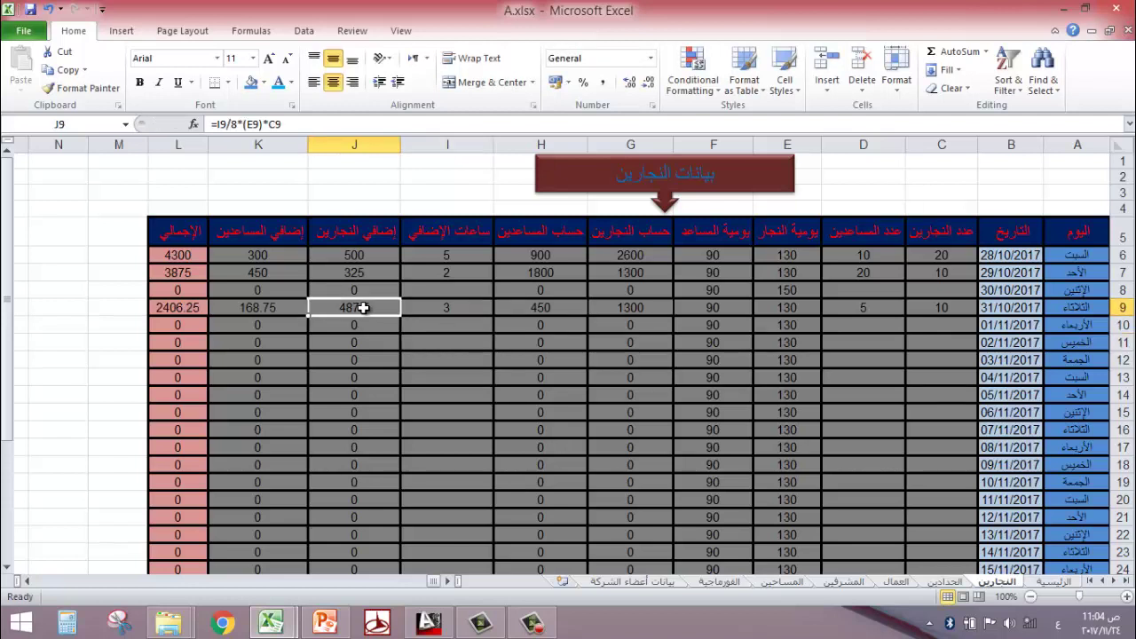
click(283, 312)
click(182, 309)
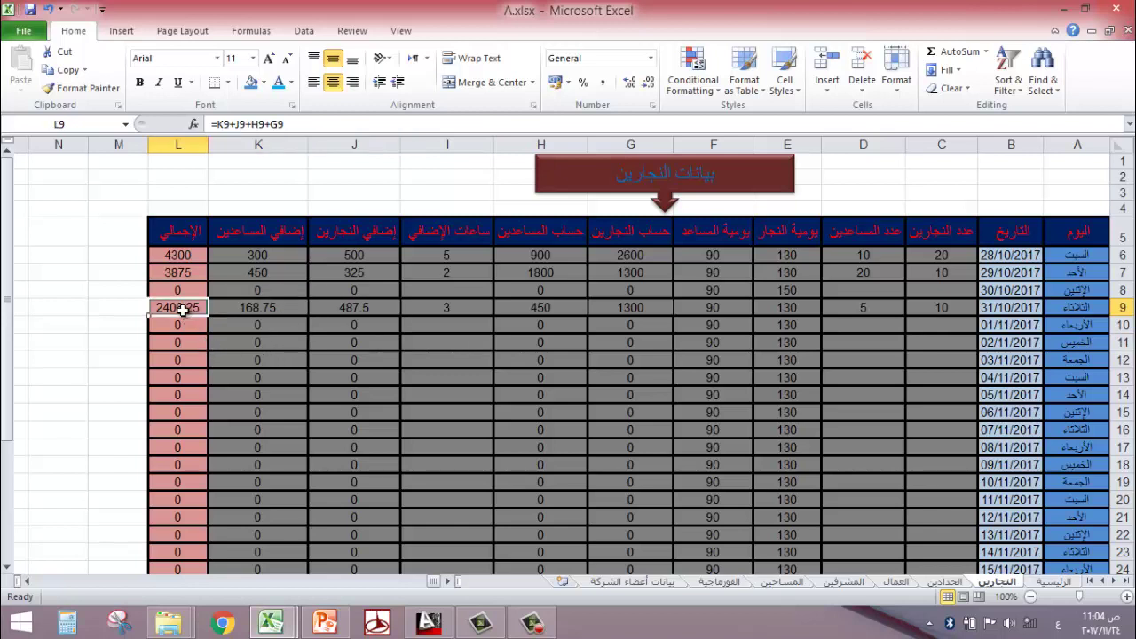
click(433, 310)
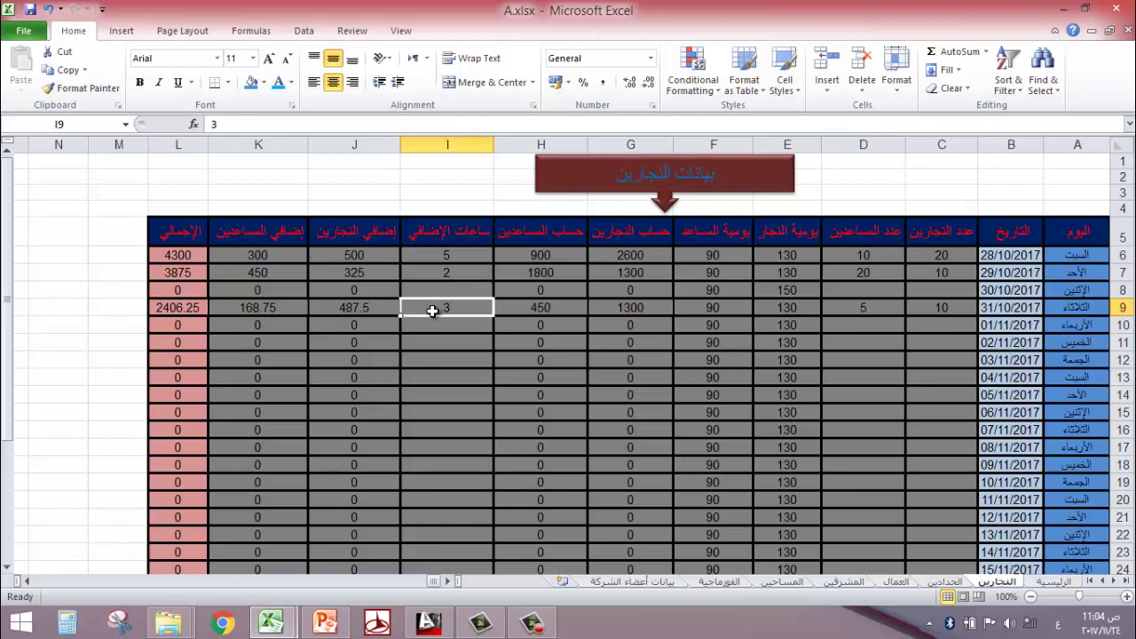
text(5)
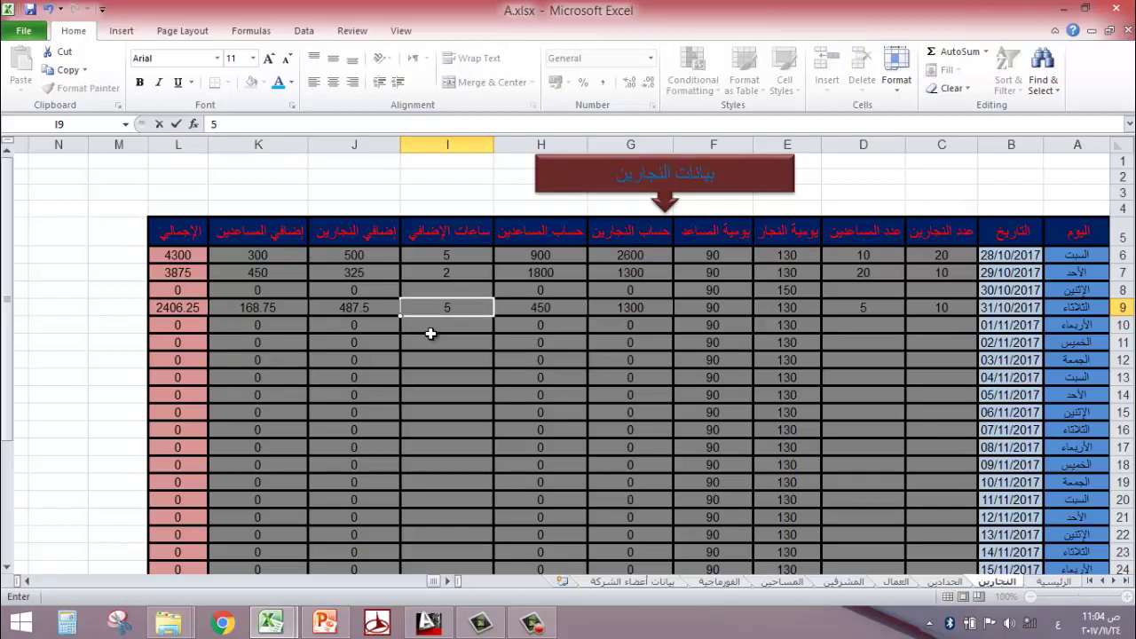
click(425, 338)
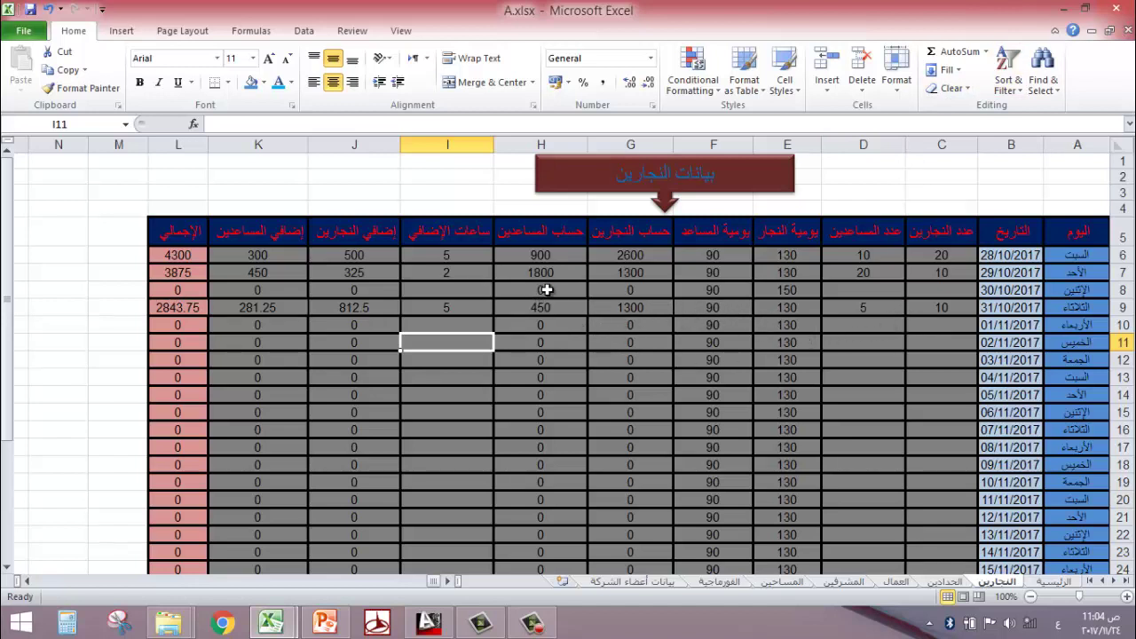
Set the carpenter's daily wage (يومية النجار) for 31/10/2017 to 150.
click(771, 314)
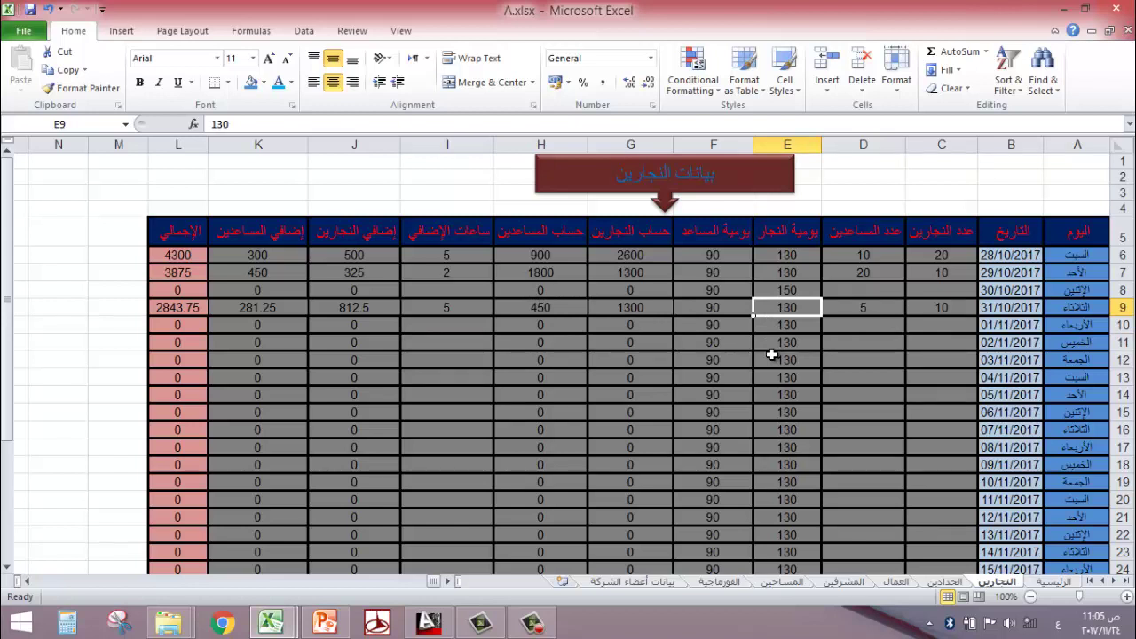
text(15)
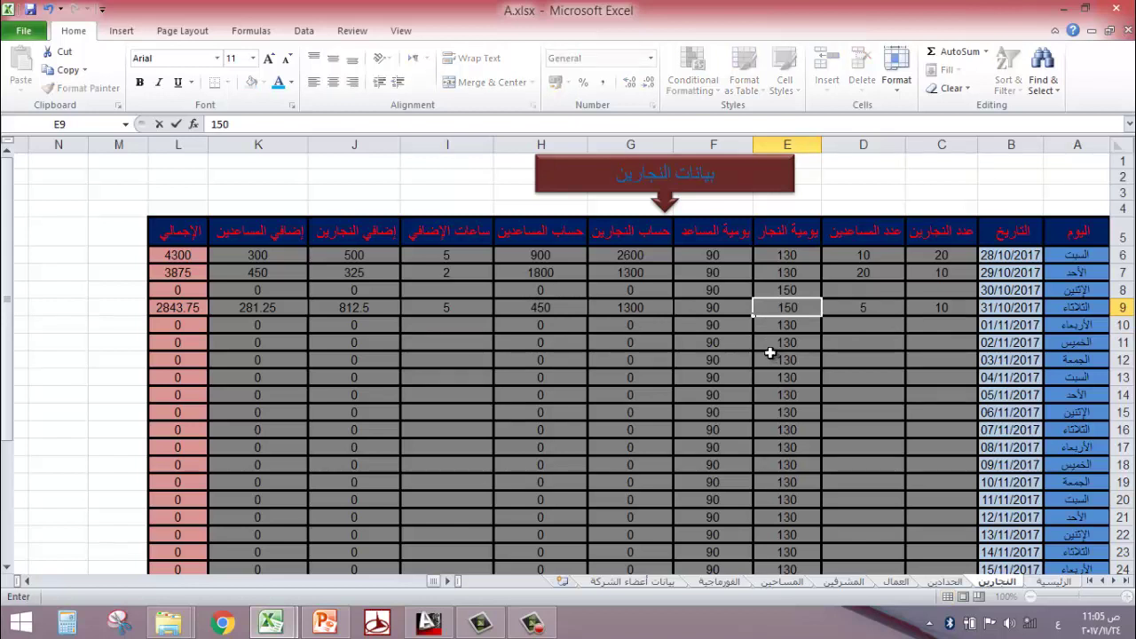
text(0)
click(477, 410)
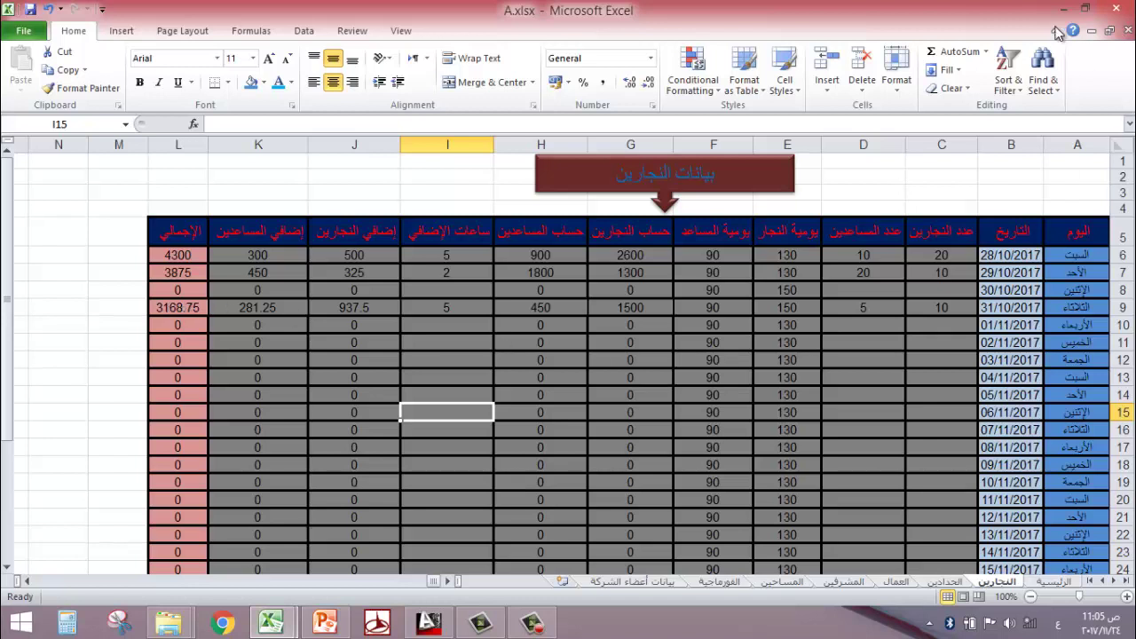
Close A.xlsx without saving and open Progress A 2 & A 4 ..9.11.2017.xlsx from the desktop, updating its external links.
click(1116, 16)
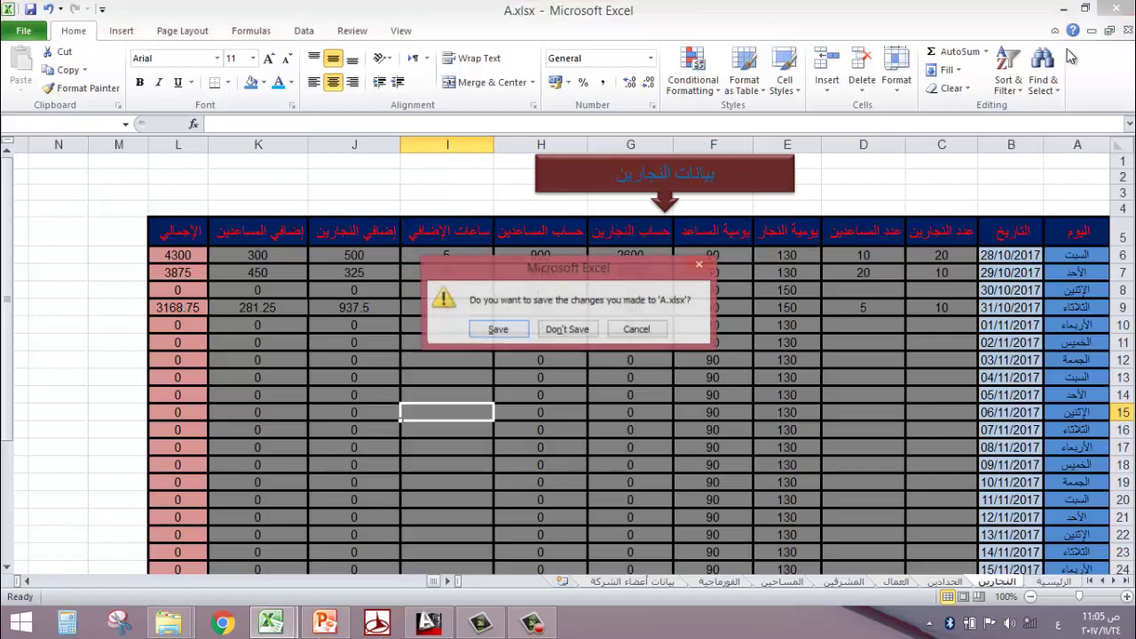
click(568, 330)
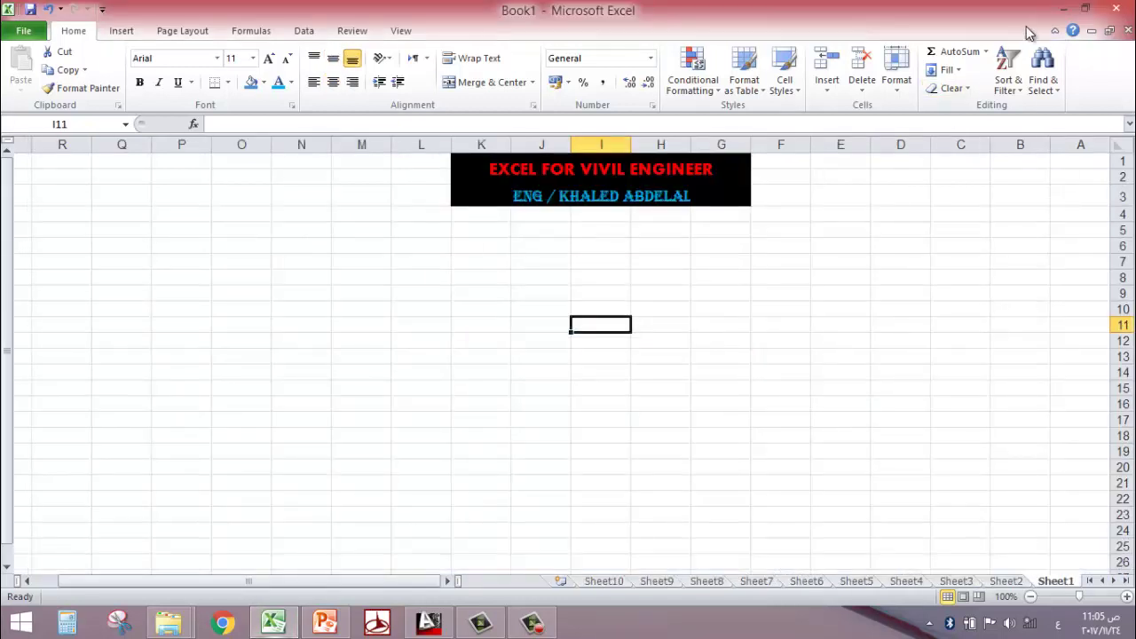
click(1063, 9)
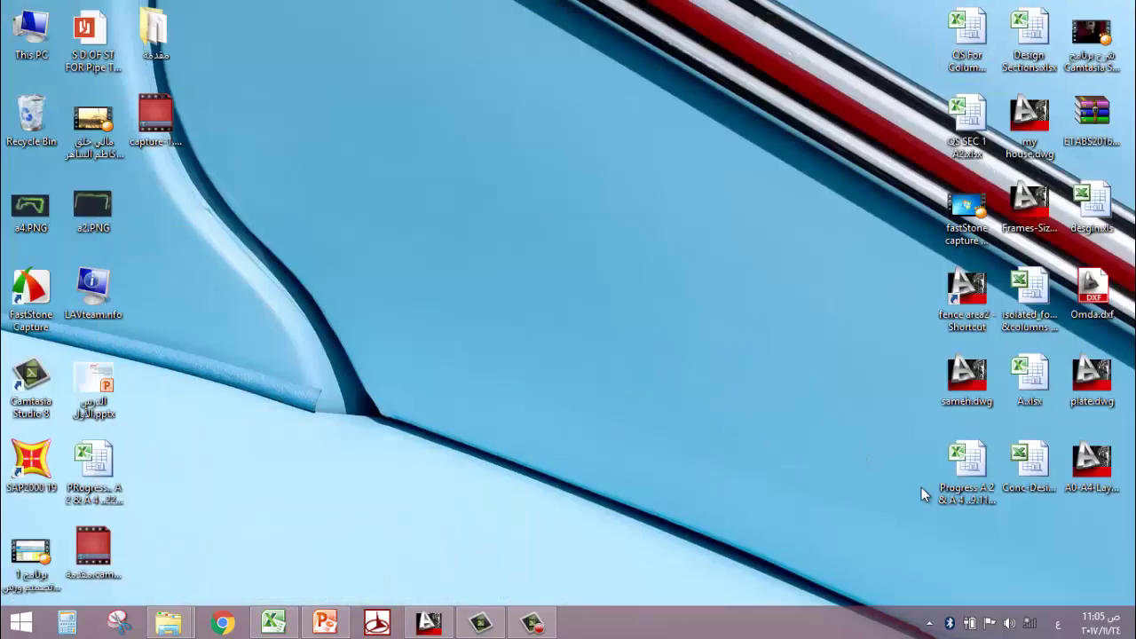
double_click(966, 466)
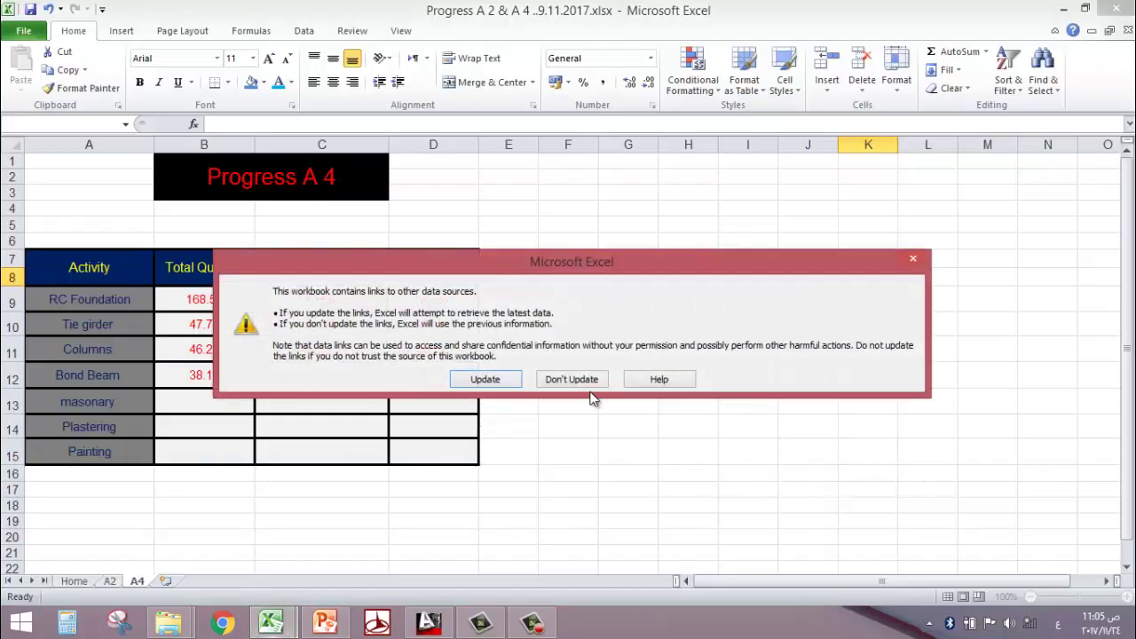
click(508, 381)
click(804, 323)
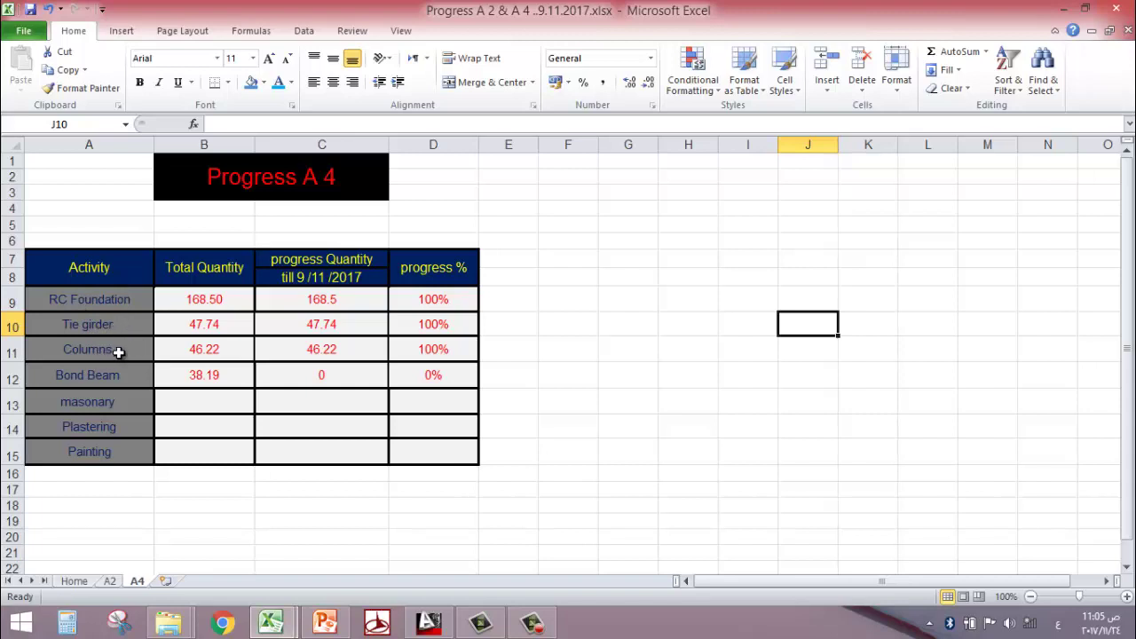
Examine the total quantity, progress quantity and progress % cells in the Progress A 4 table, and display the A2 sheet.
click(216, 297)
click(207, 324)
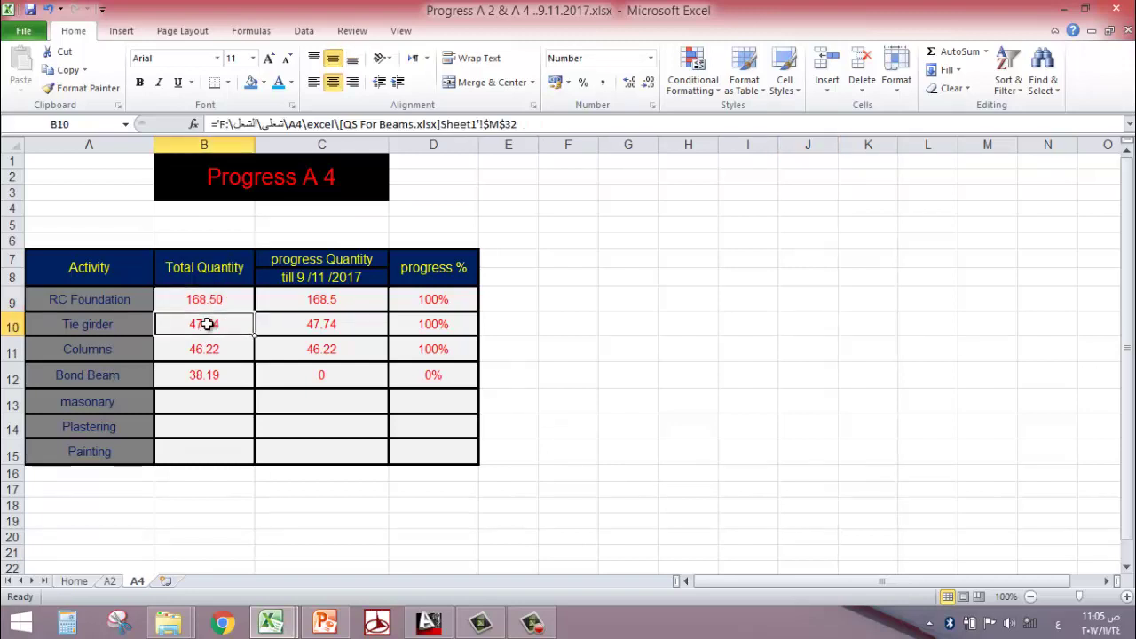
click(118, 299)
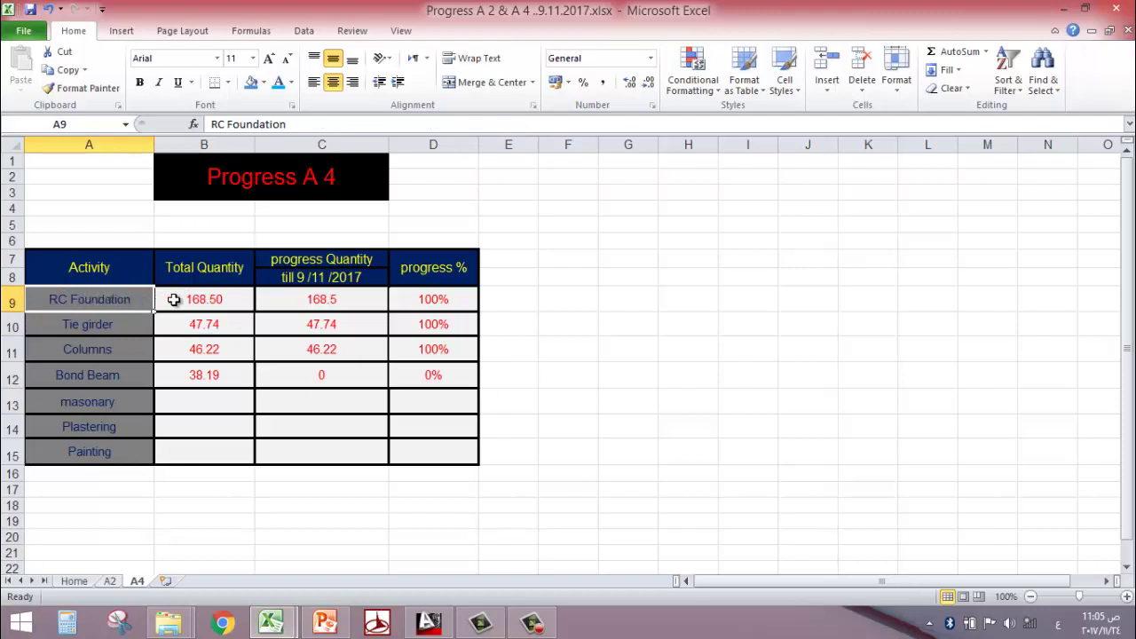
click(203, 302)
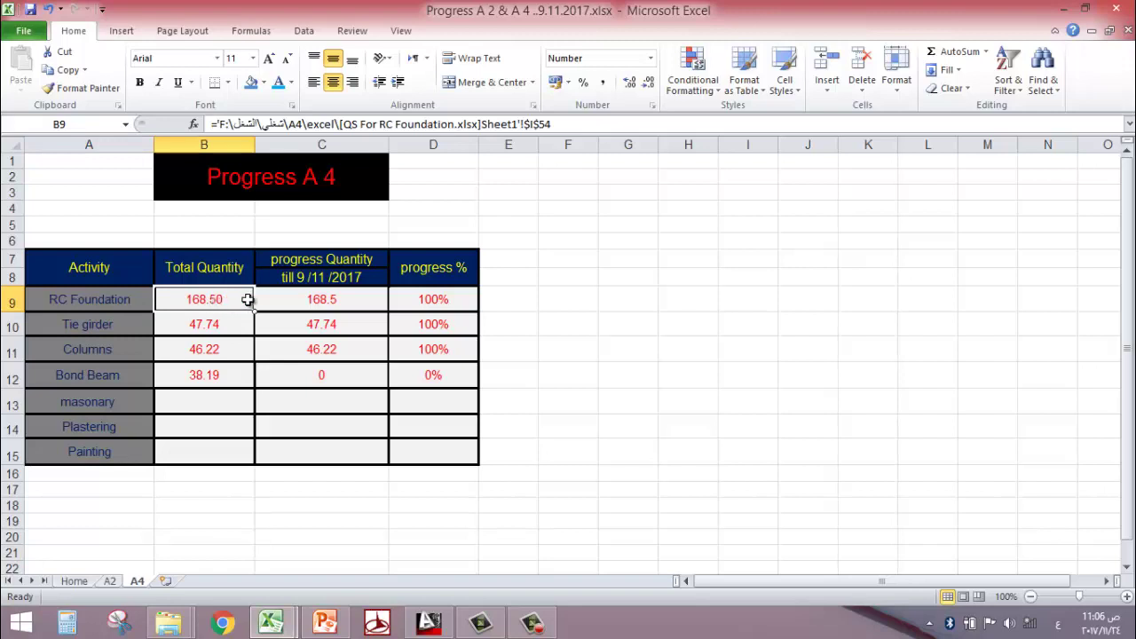
click(323, 301)
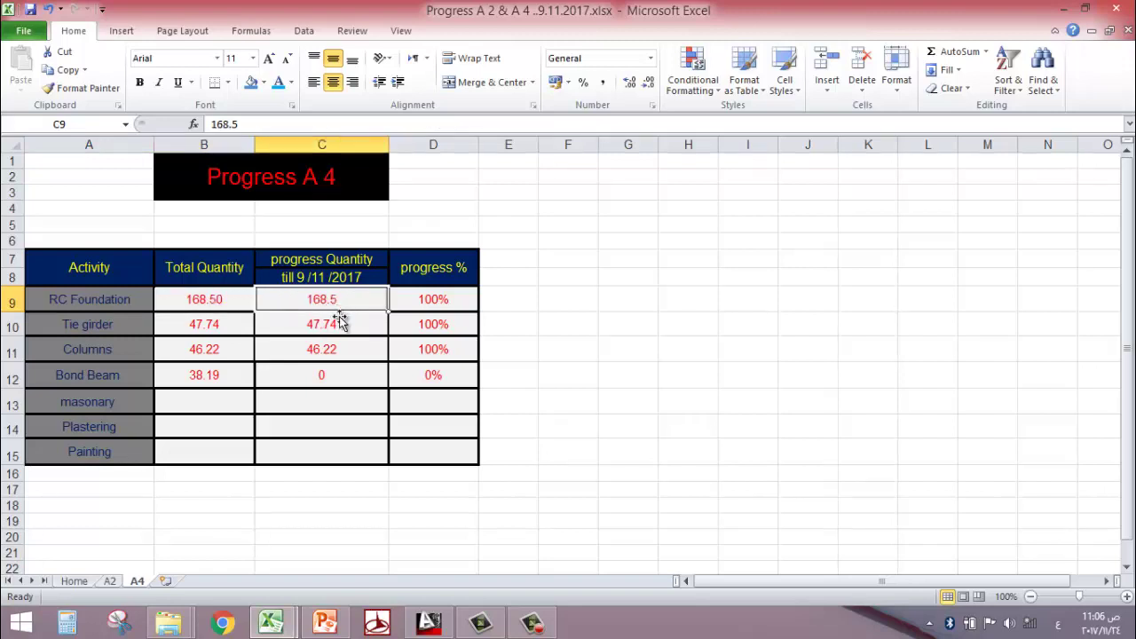
click(435, 300)
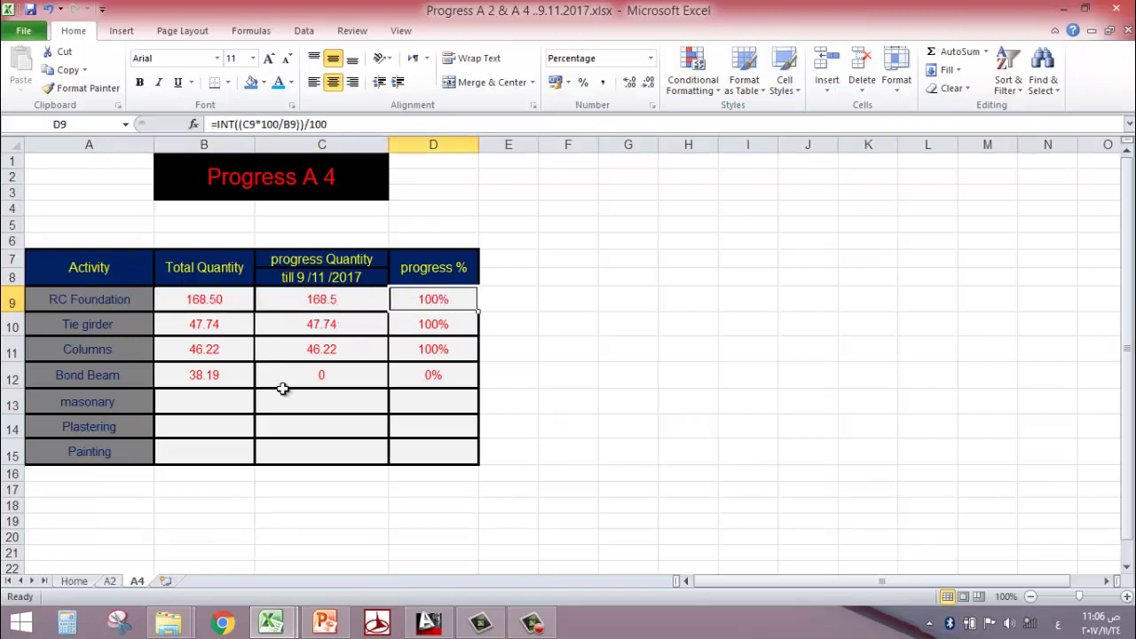
click(111, 582)
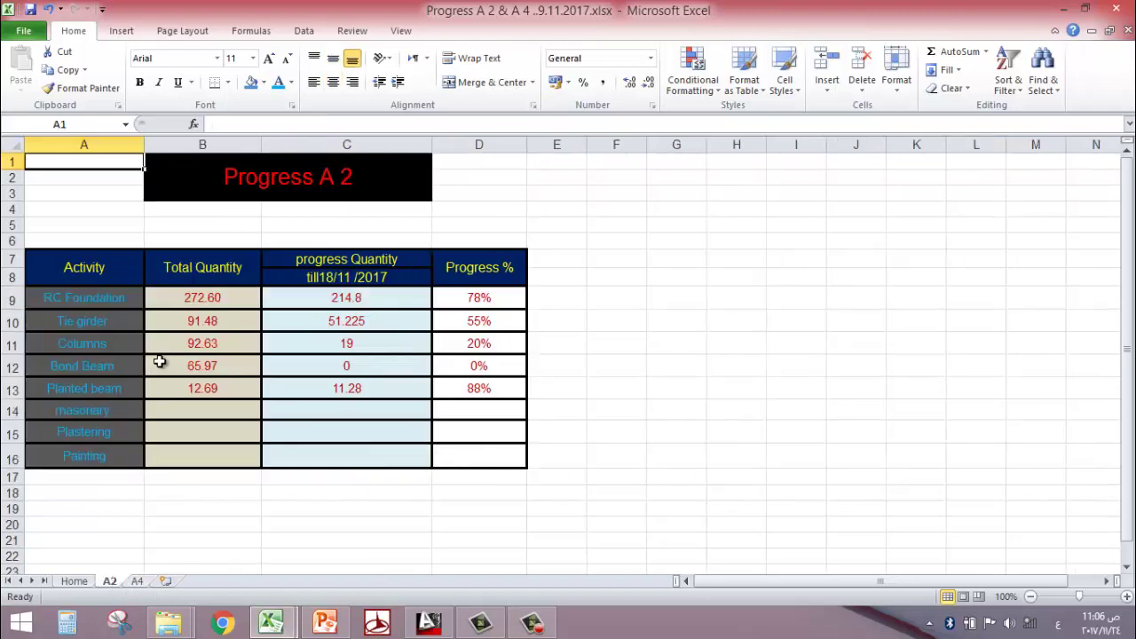
Check the RC Foundation row's quantity and progress % formulas in the Progress A 2 table, and set its progress quantity to 260.
click(202, 302)
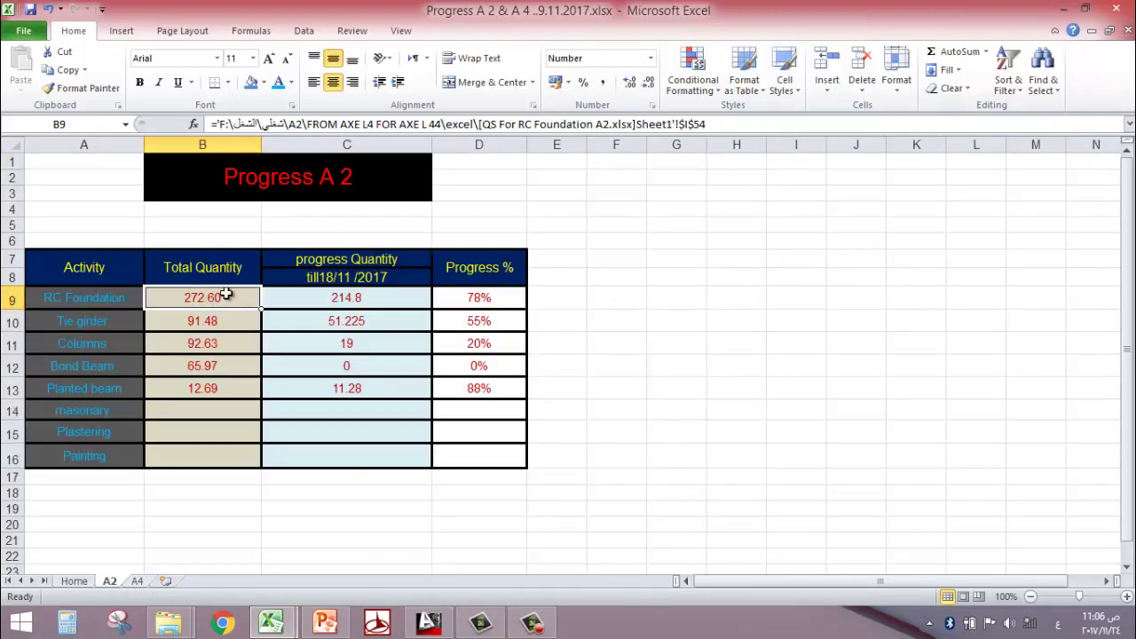
click(357, 300)
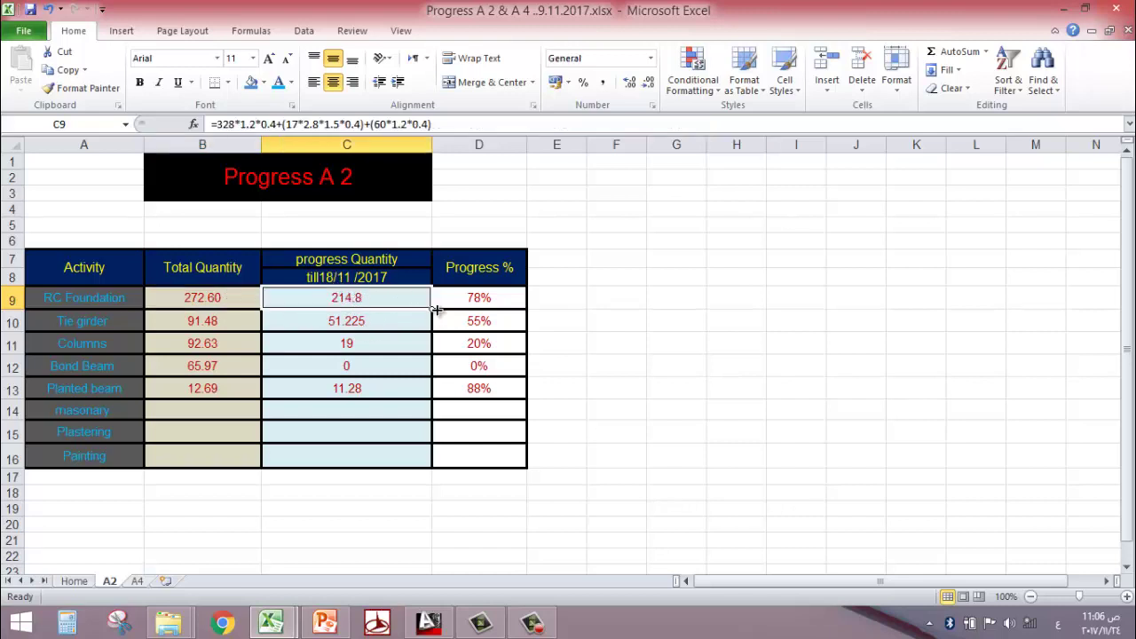
click(476, 298)
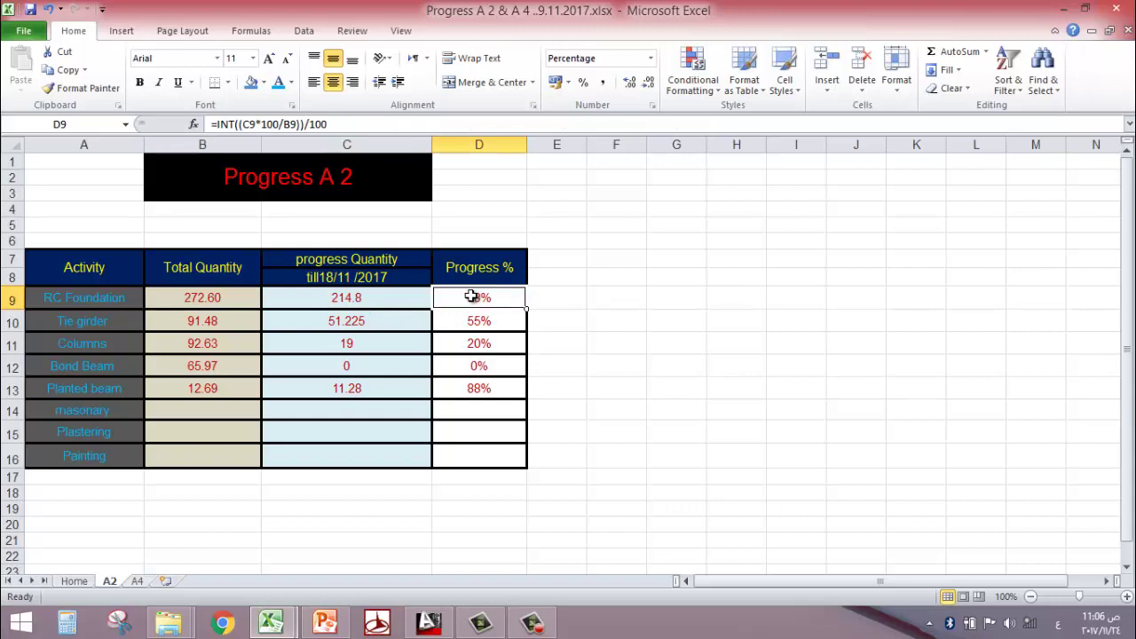
click(370, 301)
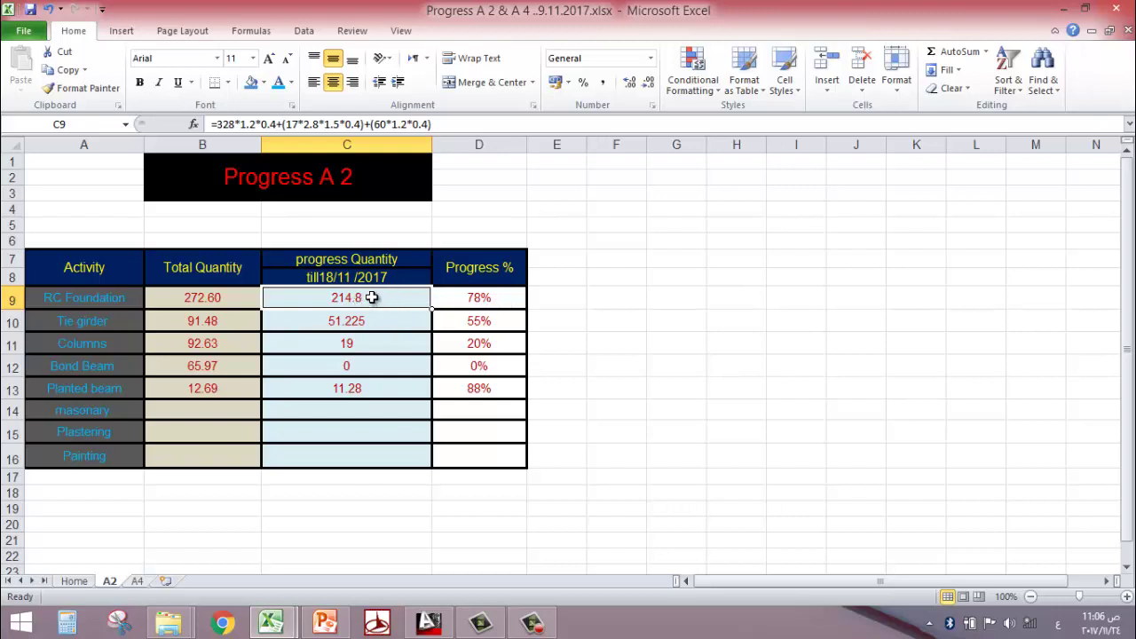
text(26)
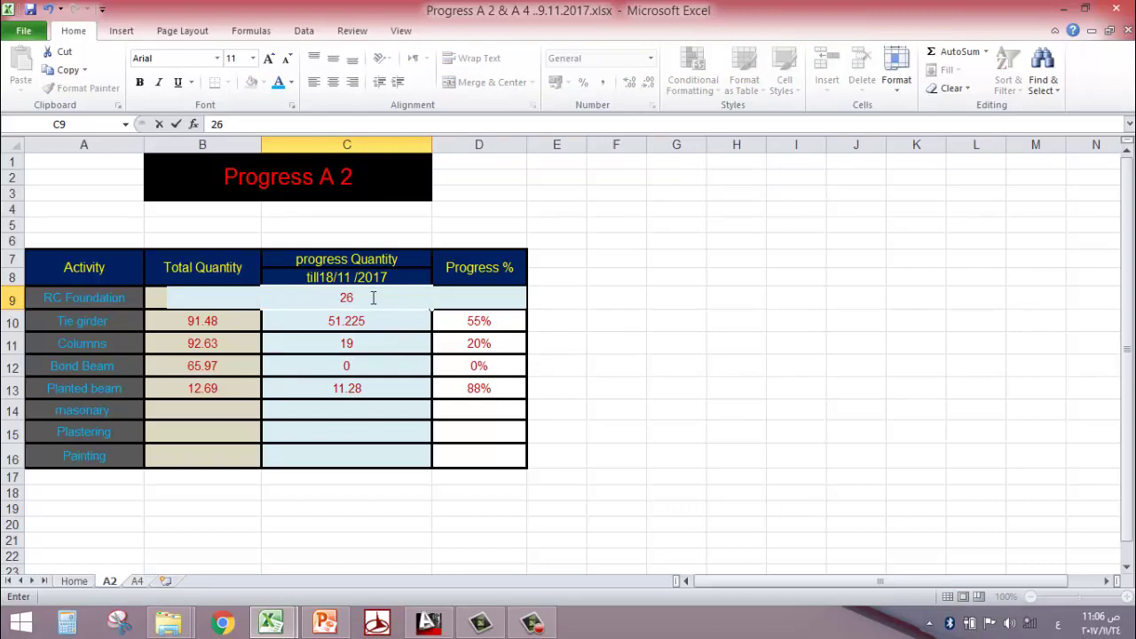
text(0)
click(693, 318)
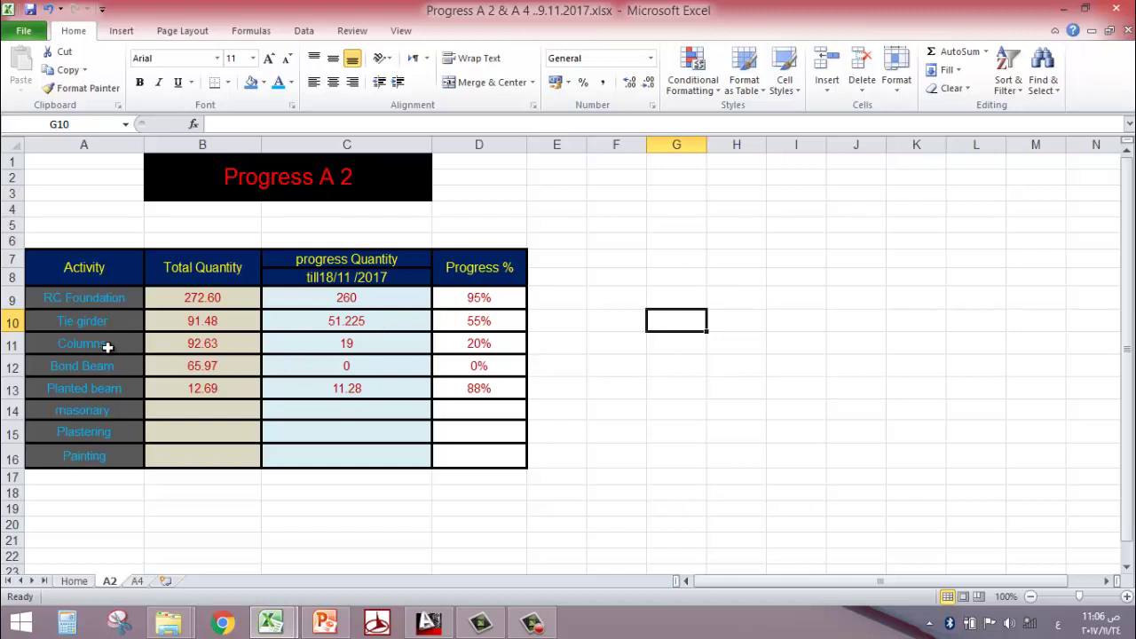
Check the Columns row's total quantity and progress % formulas, and set its progress quantity to 50.
click(178, 344)
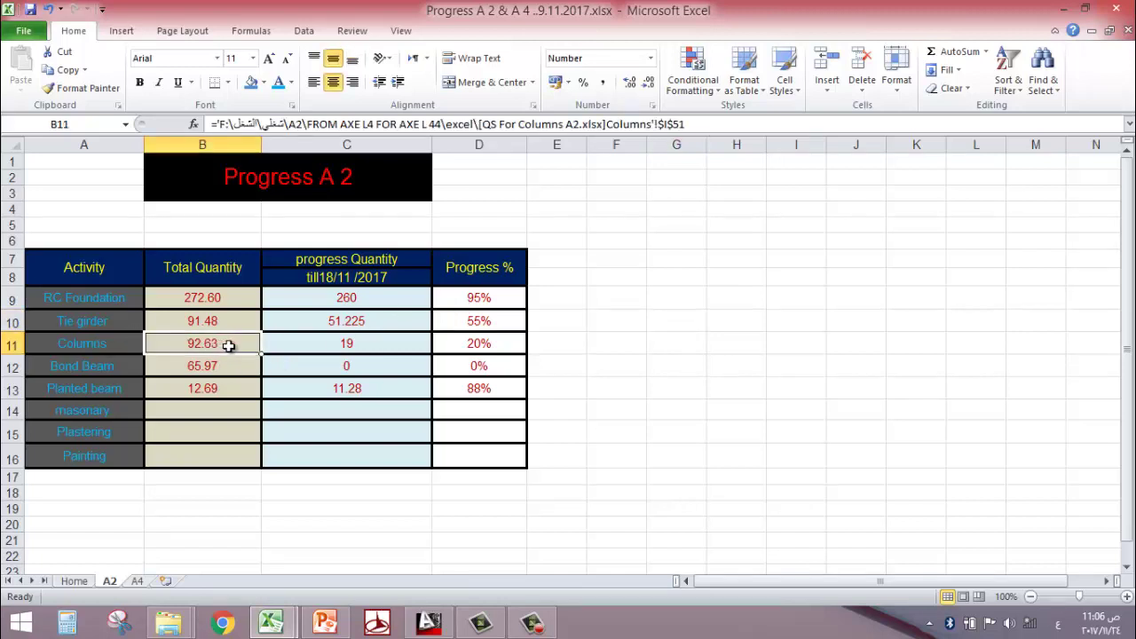
click(335, 343)
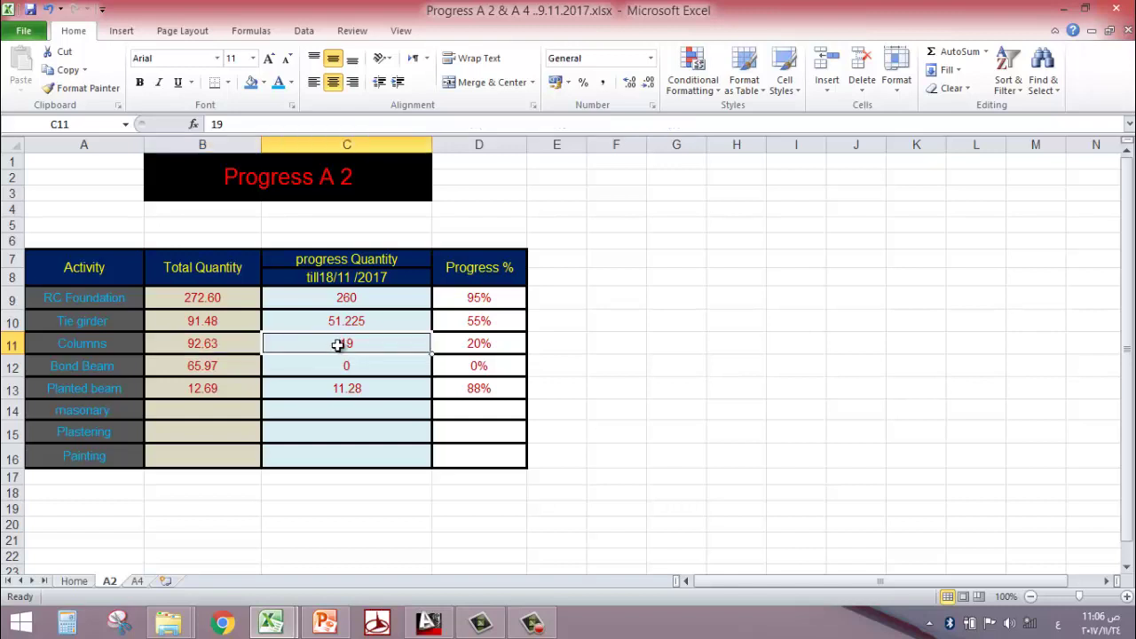
click(476, 348)
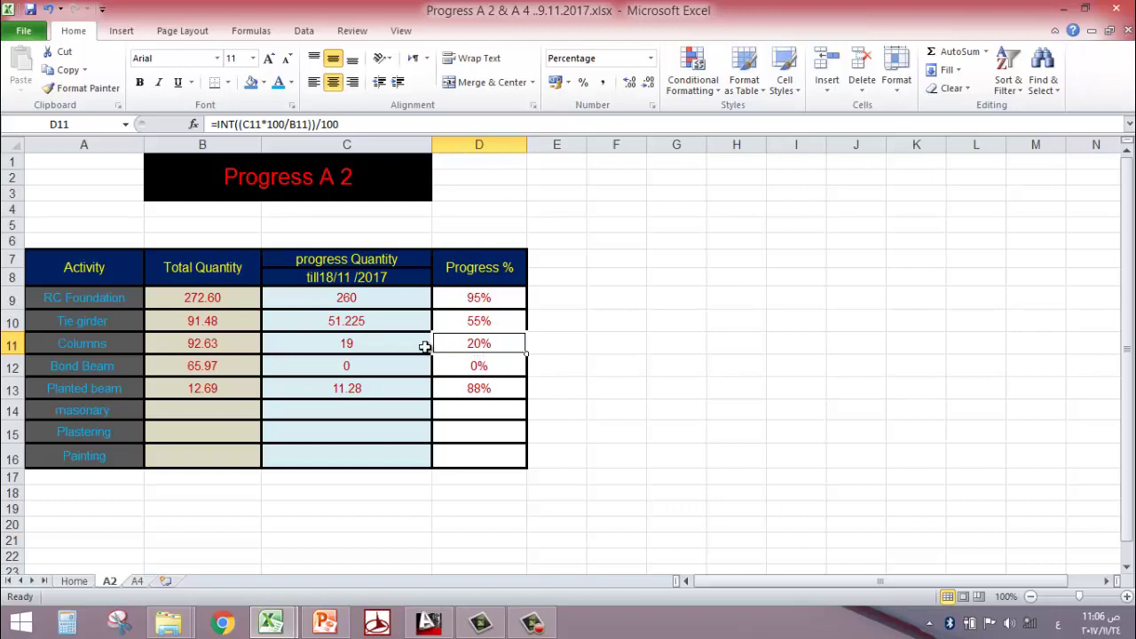
click(384, 345)
text(50)
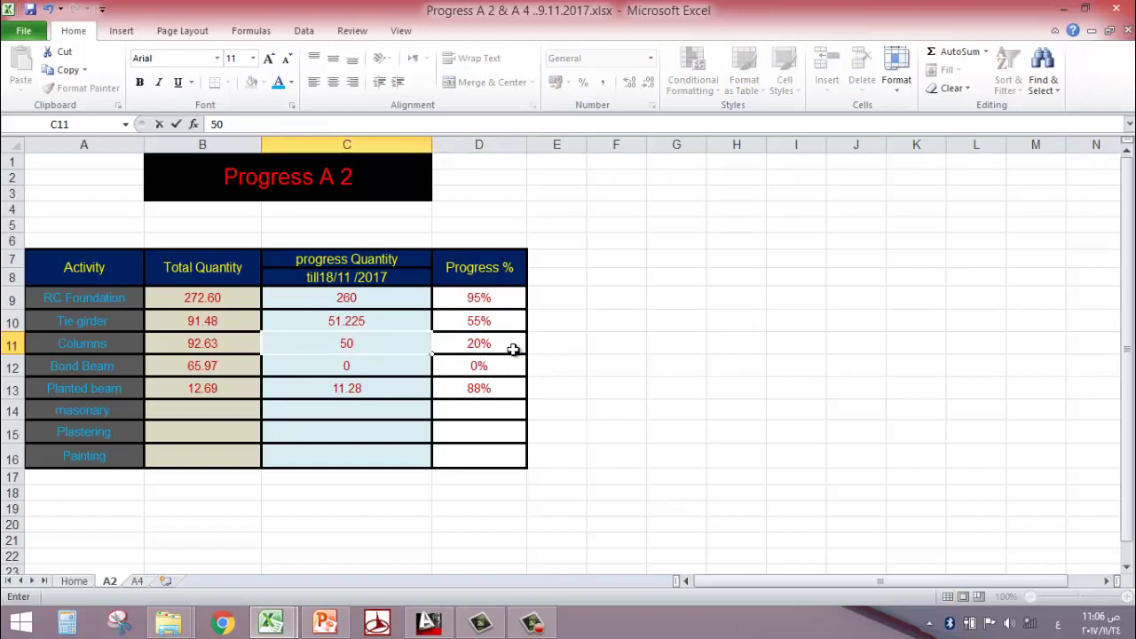
click(576, 346)
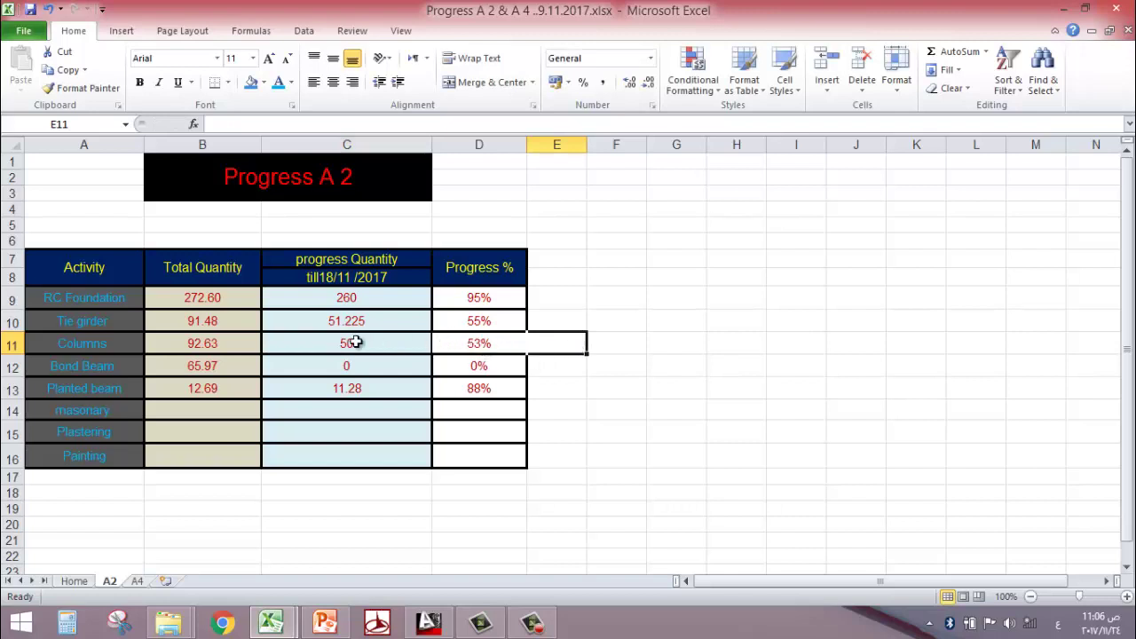
Check the source link of the Columns total quantity, and open QS For Columns A2.xlsx from the excel folder.
click(216, 344)
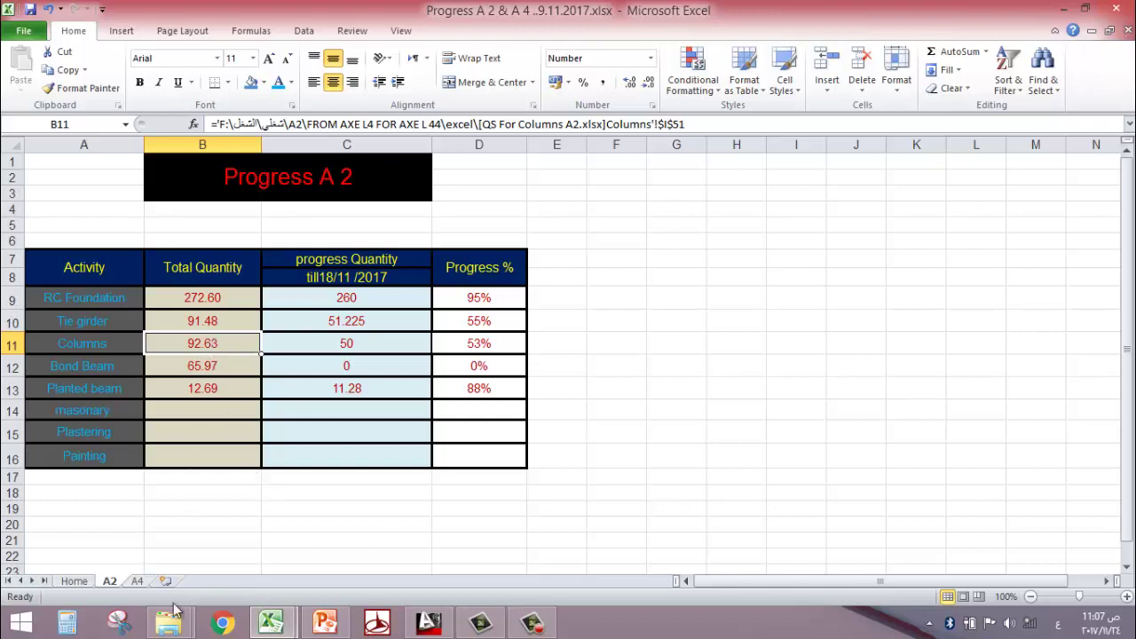
mouse_move(177, 624)
click(146, 522)
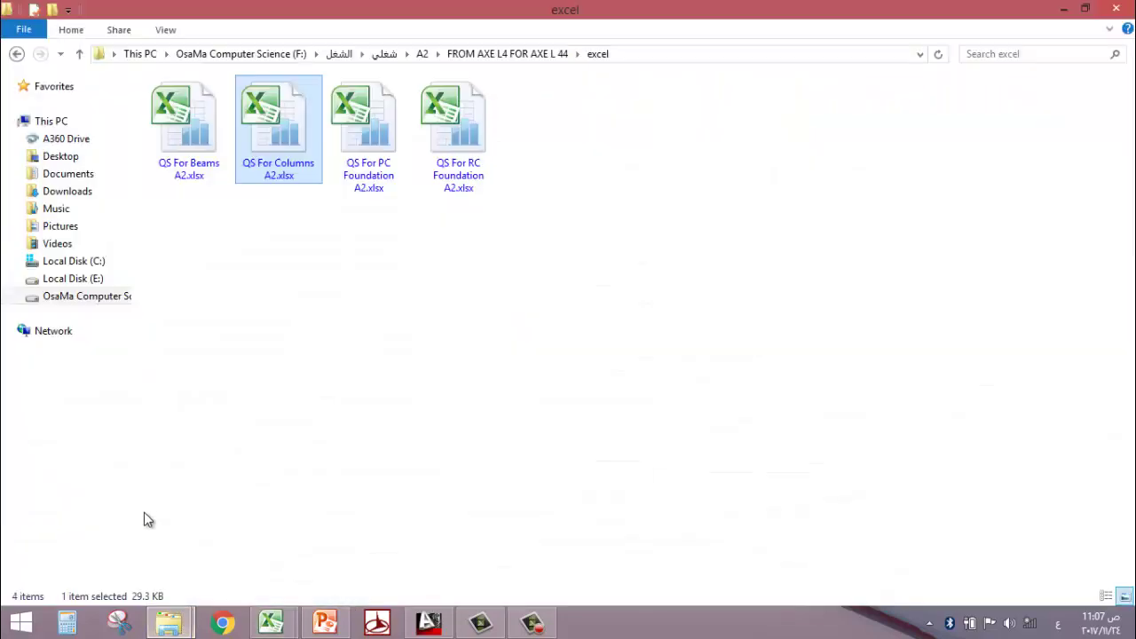
double_click(271, 162)
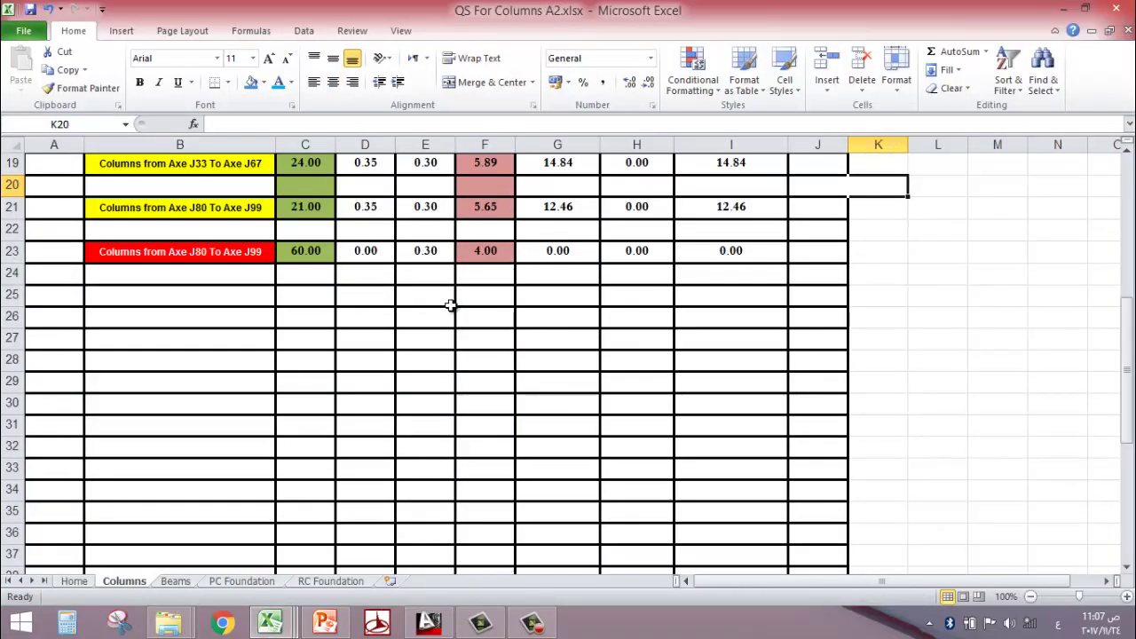
Replace the sum in the Total row (I51) of the Columns sheet with 120.
scroll(448, 302, up, 6)
scroll(432, 300, down, 12)
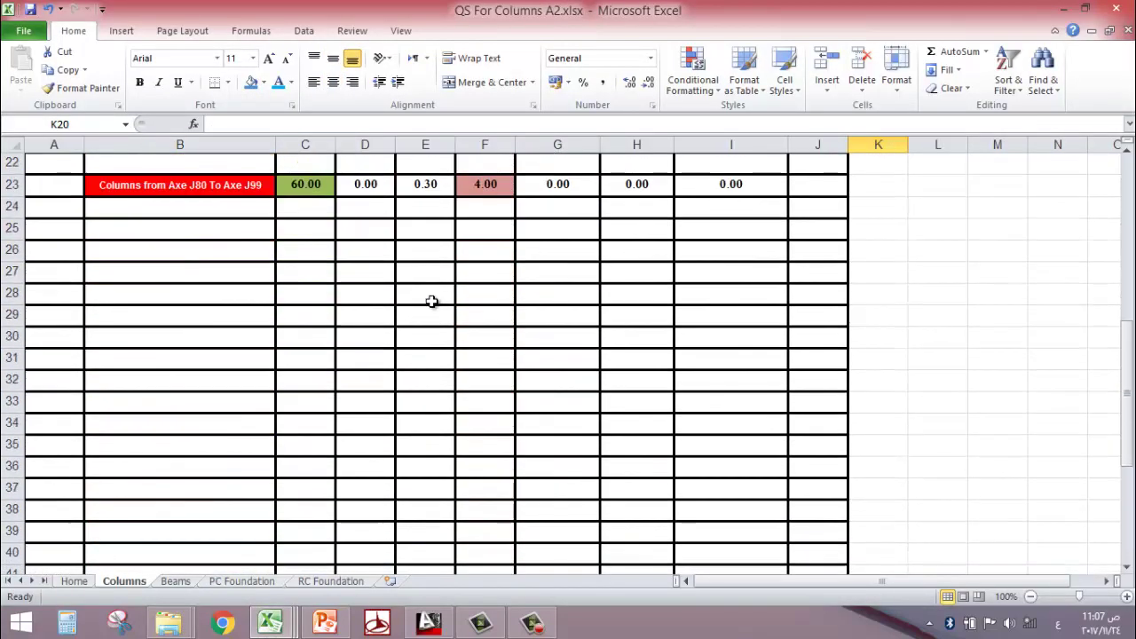
scroll(432, 301, down, 2)
click(725, 337)
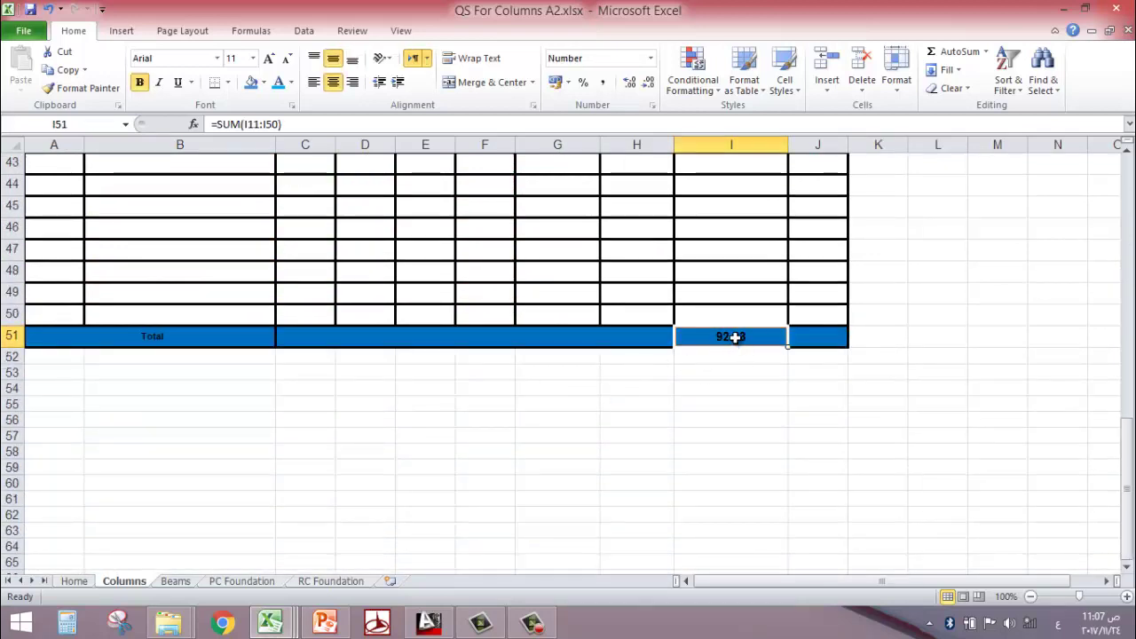
text(120)
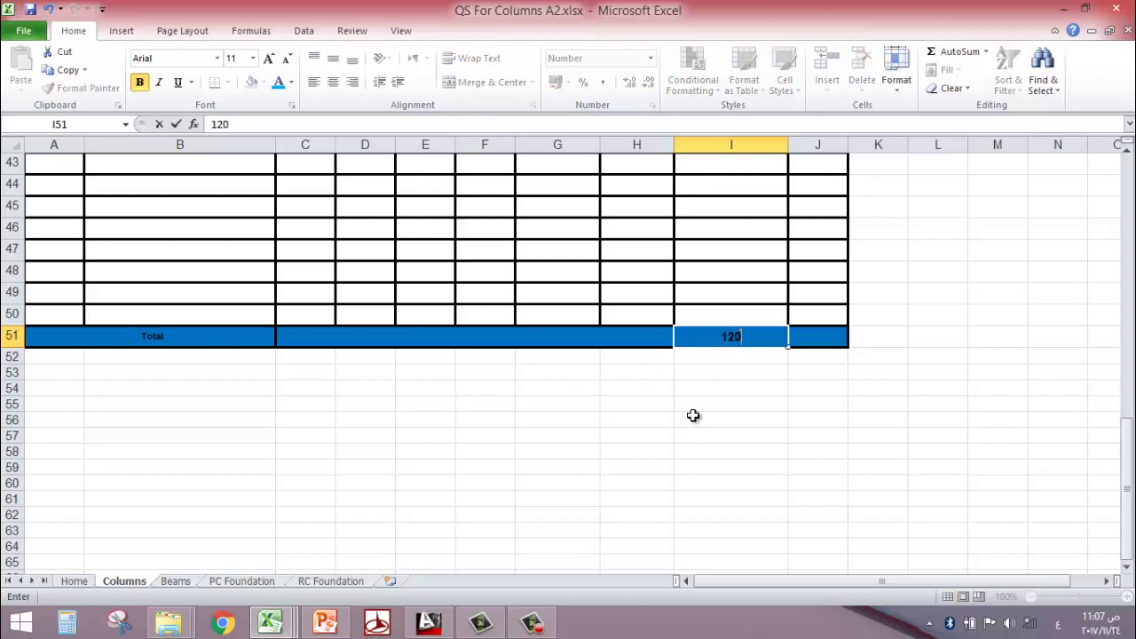
click(695, 416)
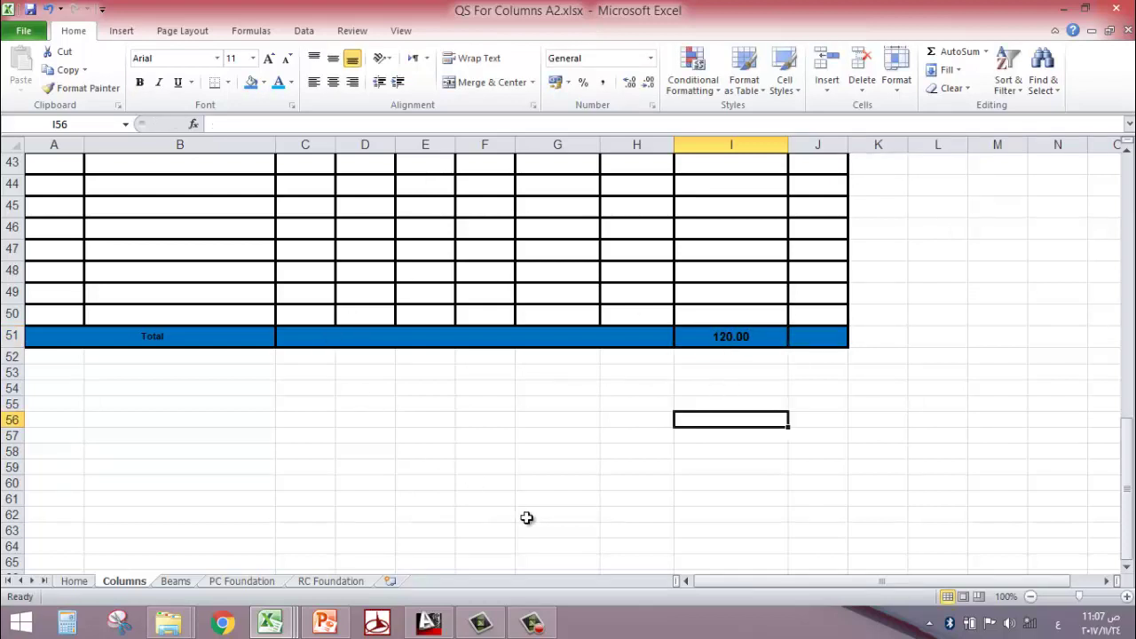
Return to Progress A 2 & A 4 ..9.11.2017.xlsx and check the linked Columns total quantity in the A2 sheet.
mouse_move(299, 622)
click(267, 551)
click(228, 493)
click(223, 342)
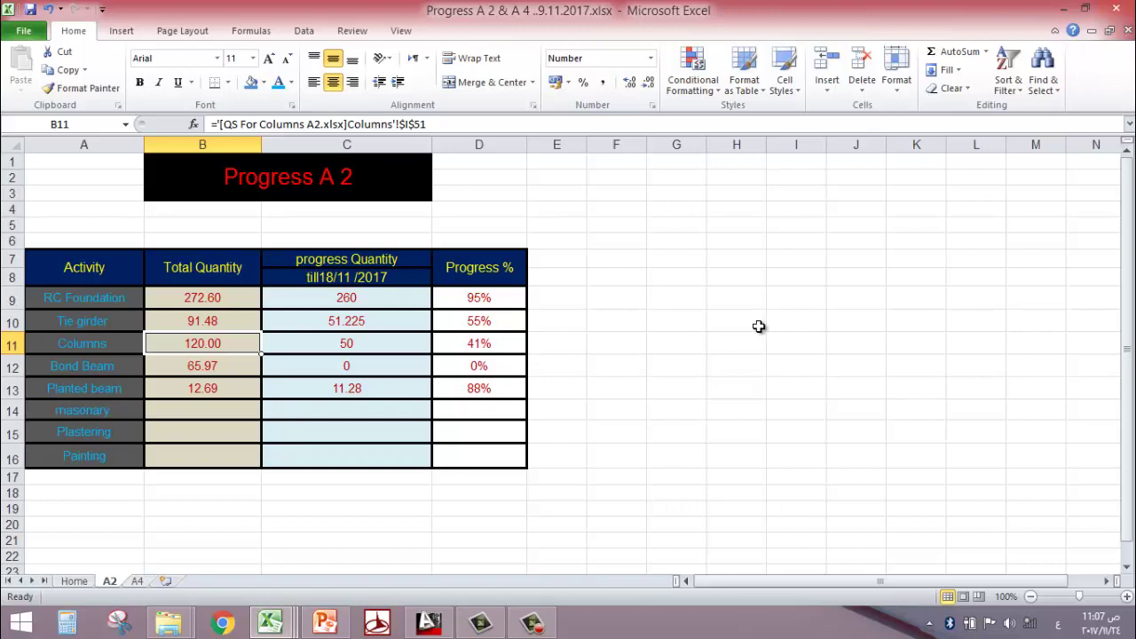
Open PRogress.. A 2 & A 4 ..22.11.2017.xlsx from the desktop, update its external links, and display the A2 sheet.
click(1068, 9)
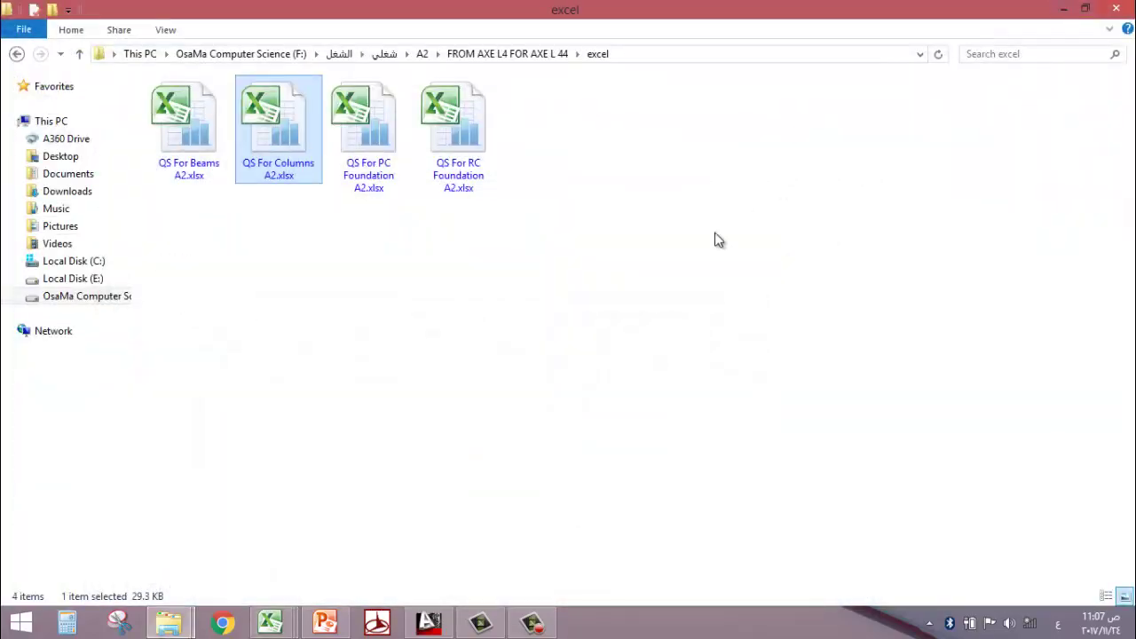
click(1065, 9)
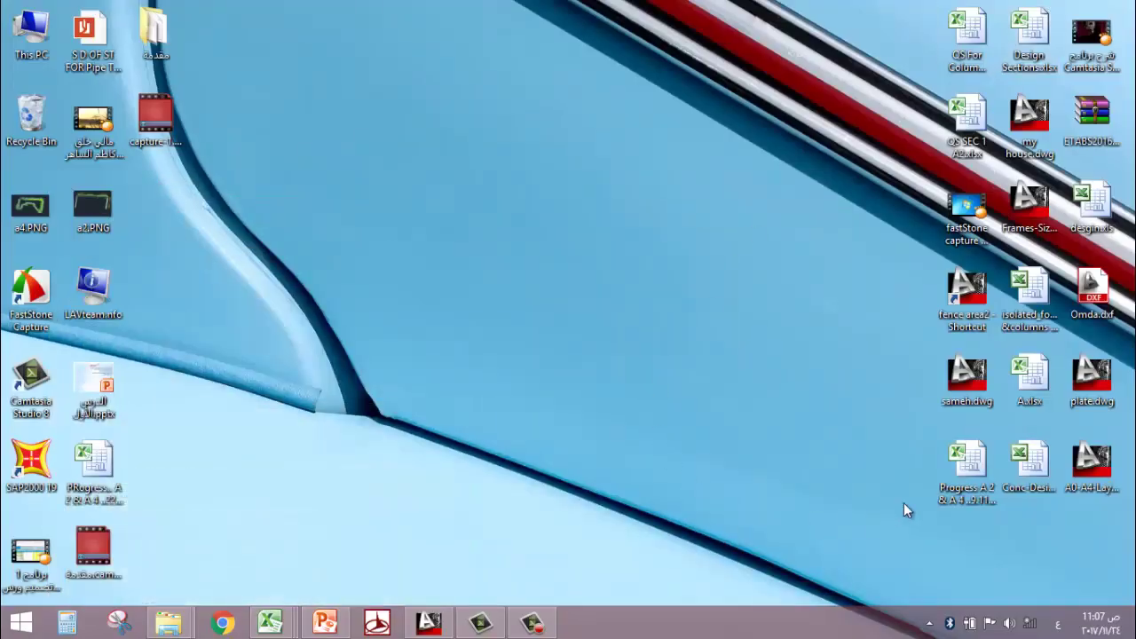
double_click(115, 480)
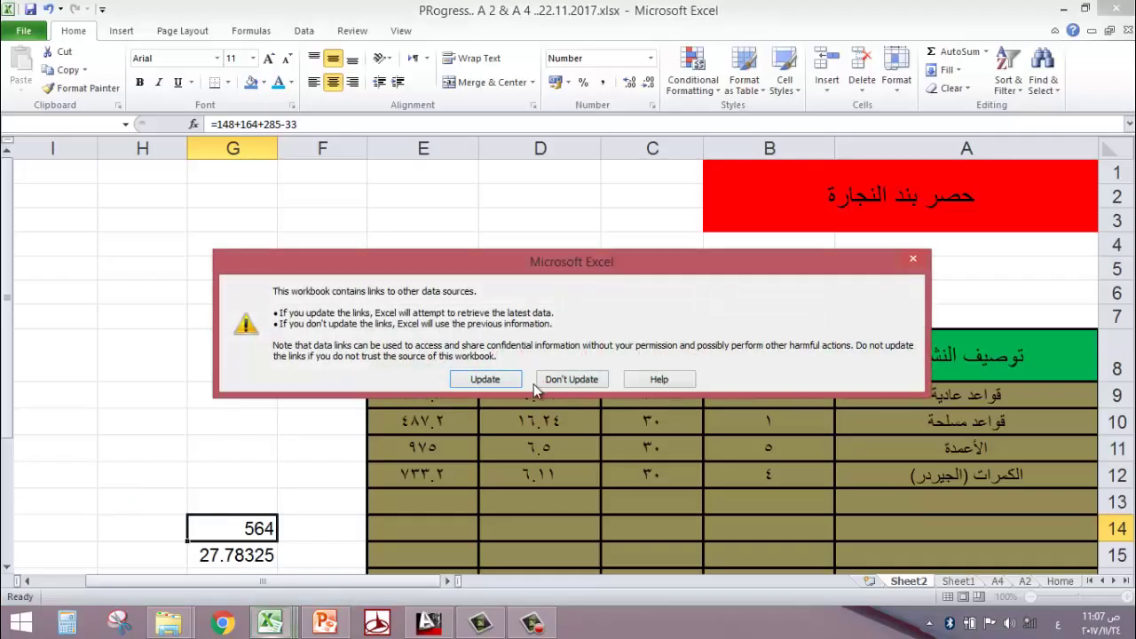
click(486, 382)
click(497, 367)
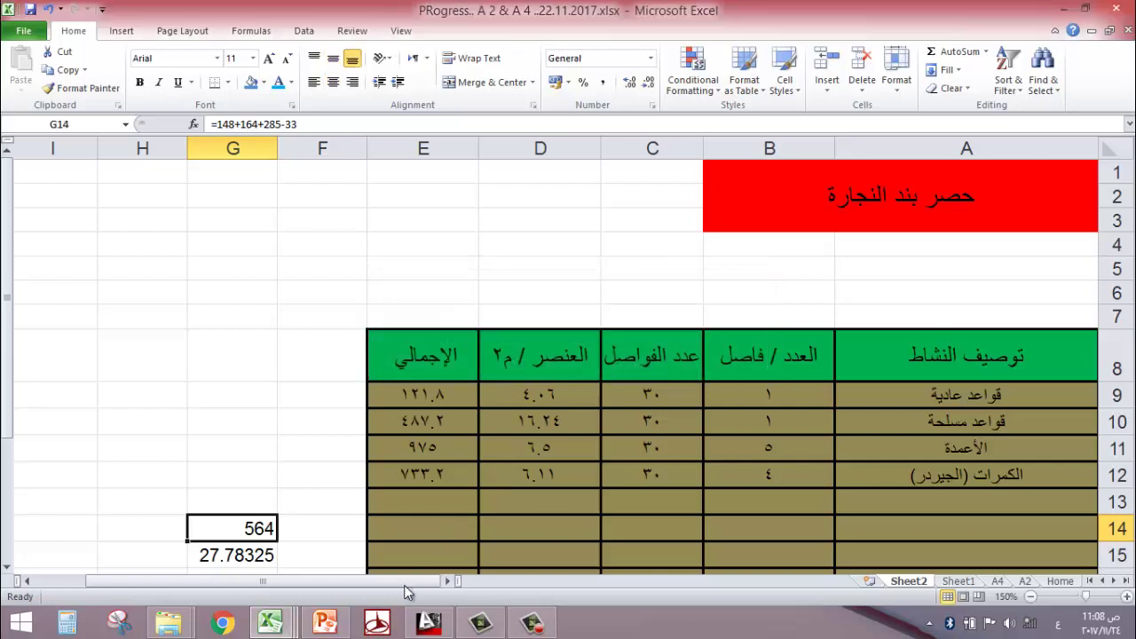
click(1026, 582)
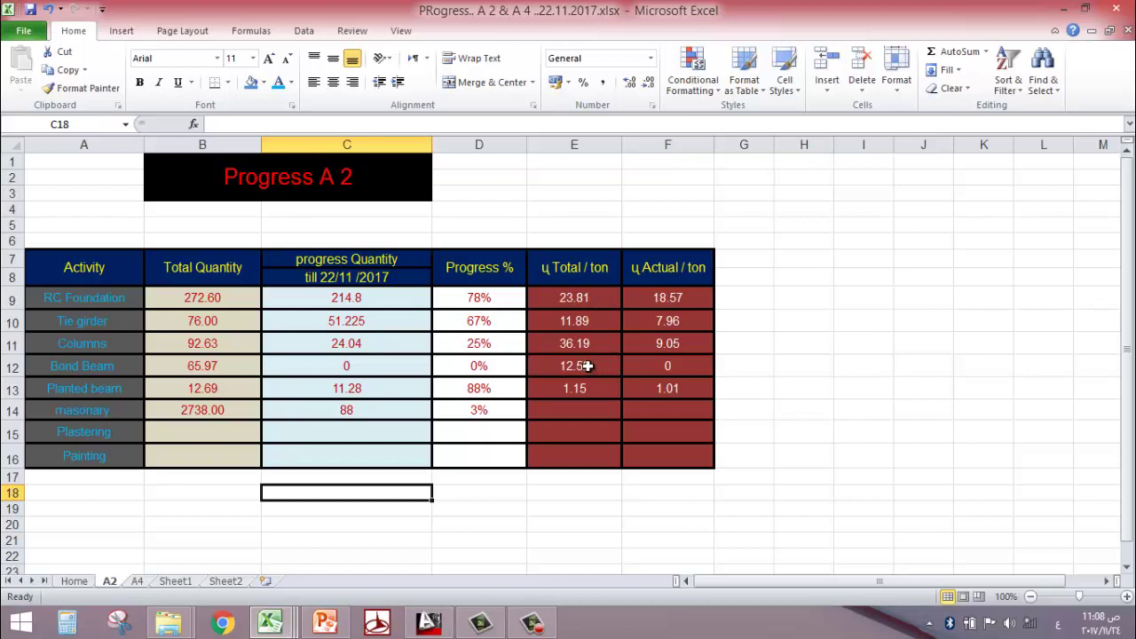
Check the RC Foundation total tonnage formula, and set that row's progress quantity to 150.
click(575, 299)
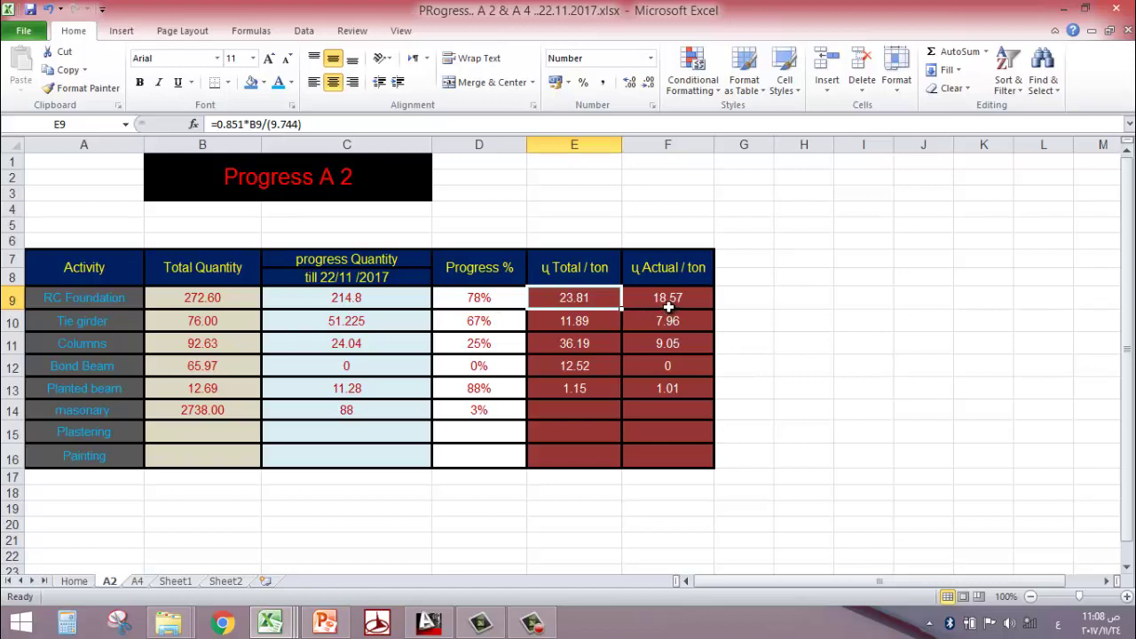
click(407, 301)
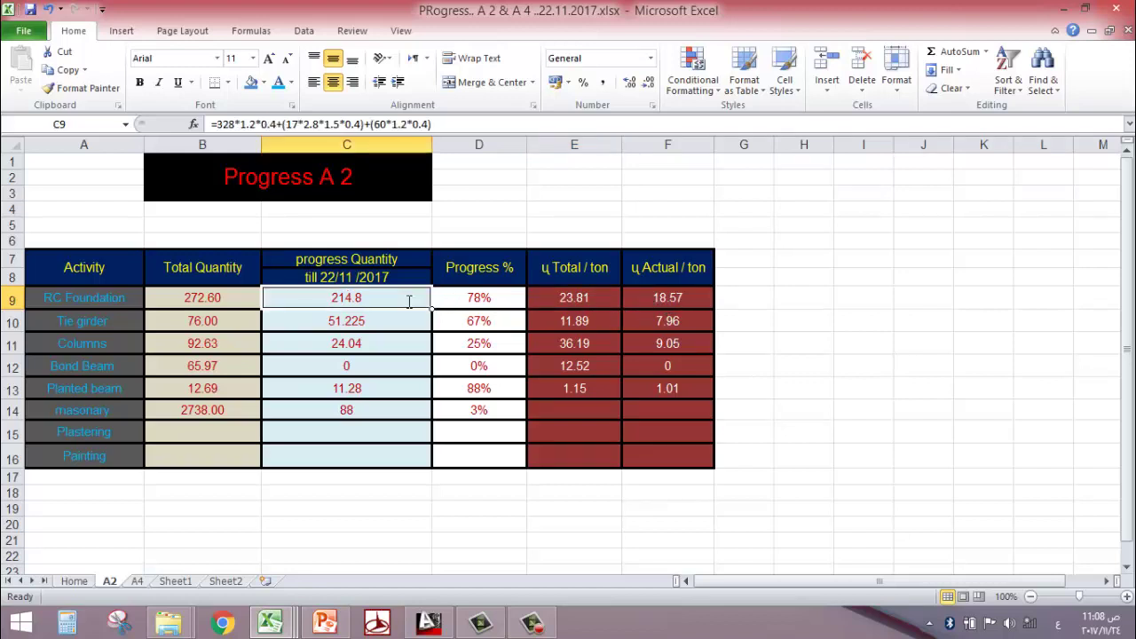
text(150)
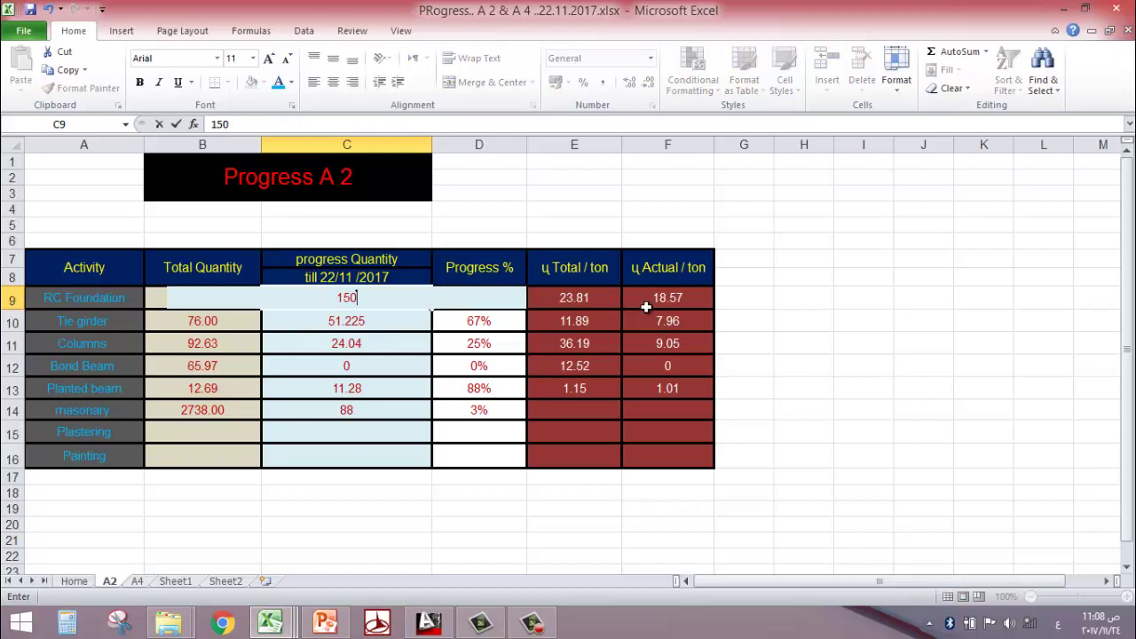
click(836, 300)
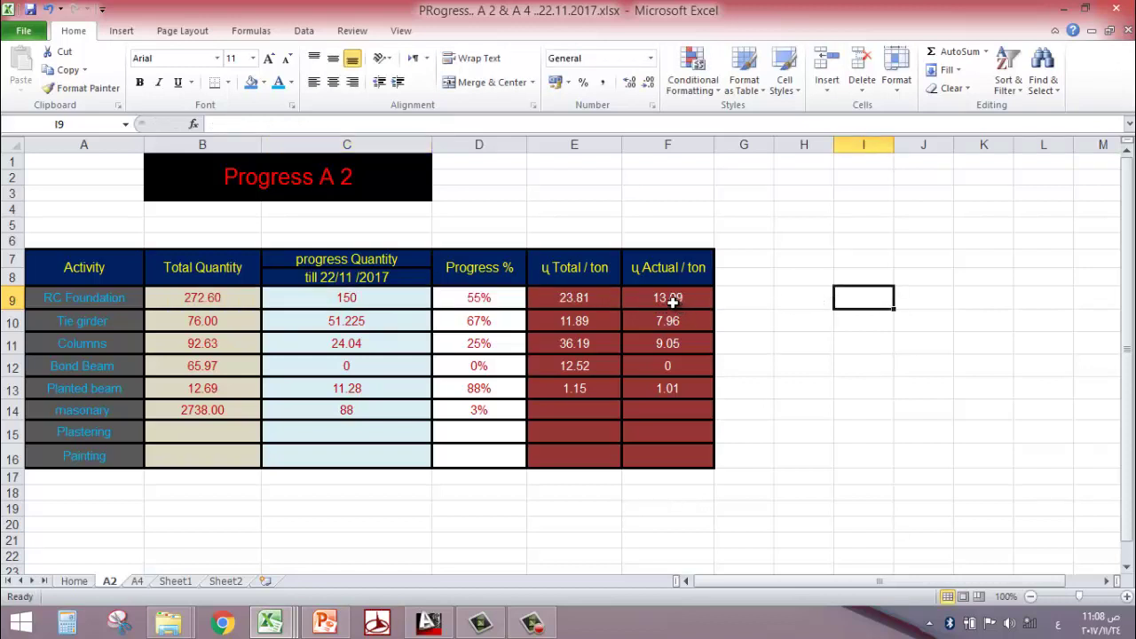
Set the RC Foundation progress quantity till 22/11/2017 to 250.
click(379, 297)
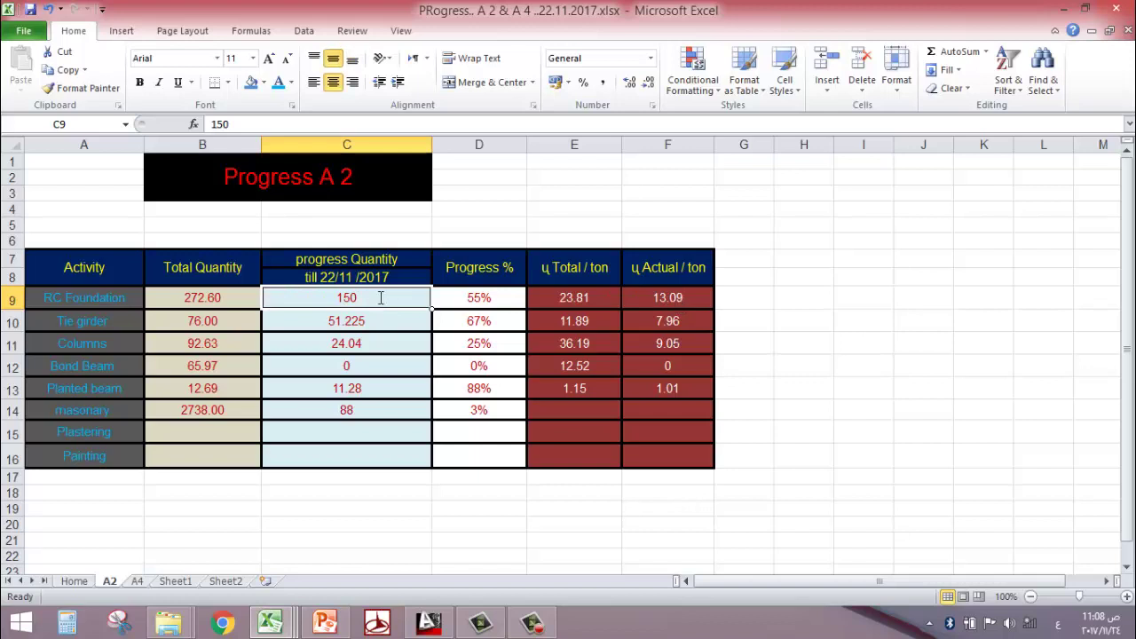
text(250)
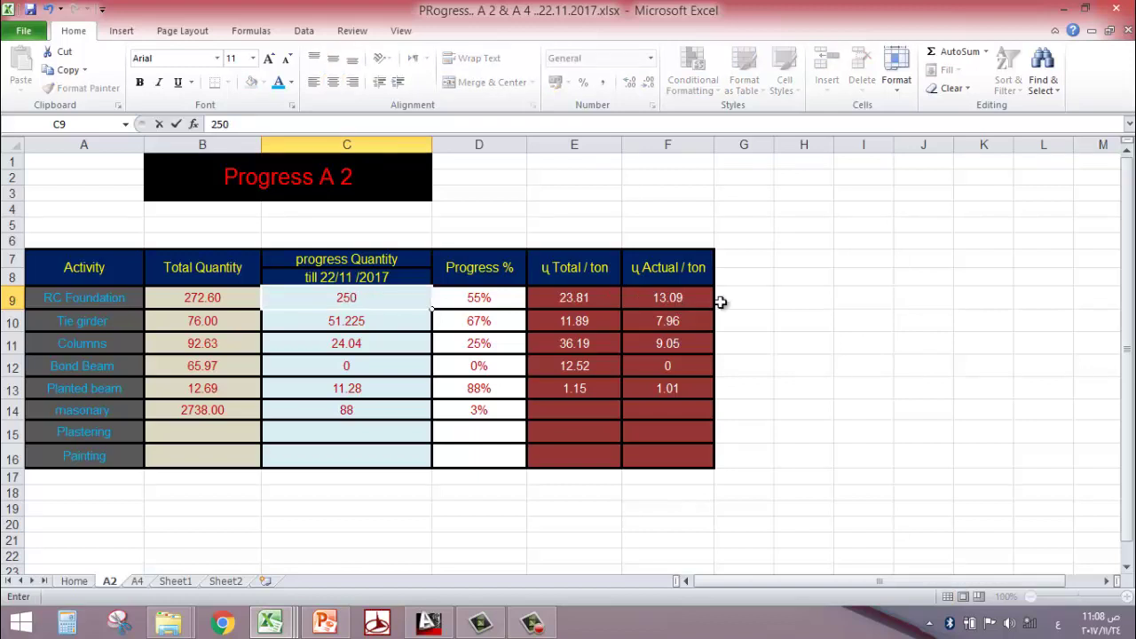
click(786, 304)
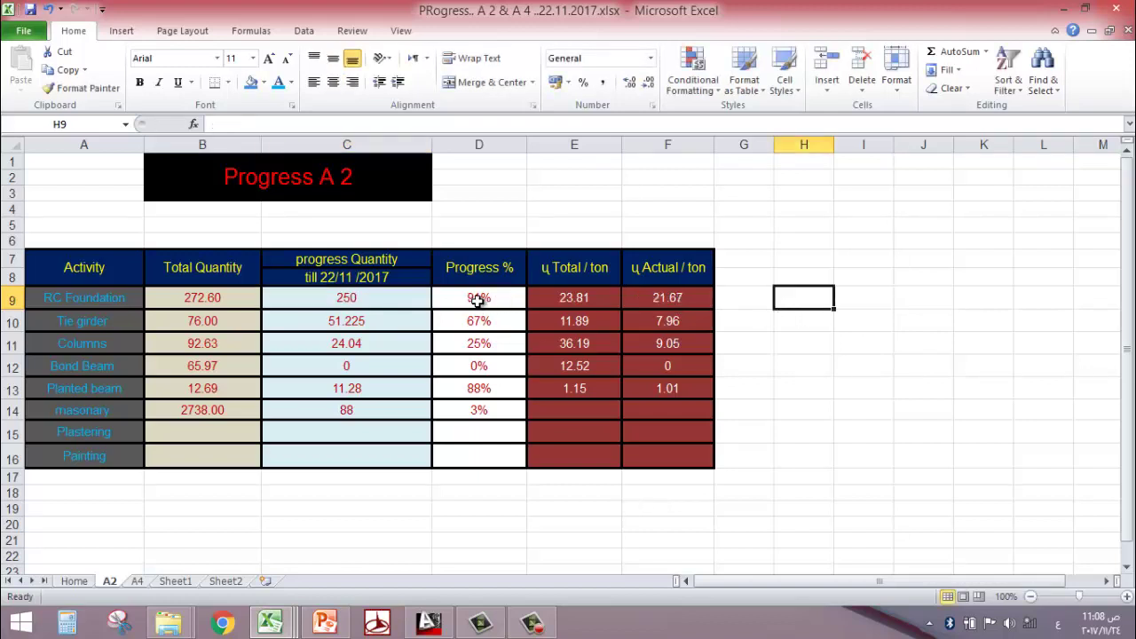